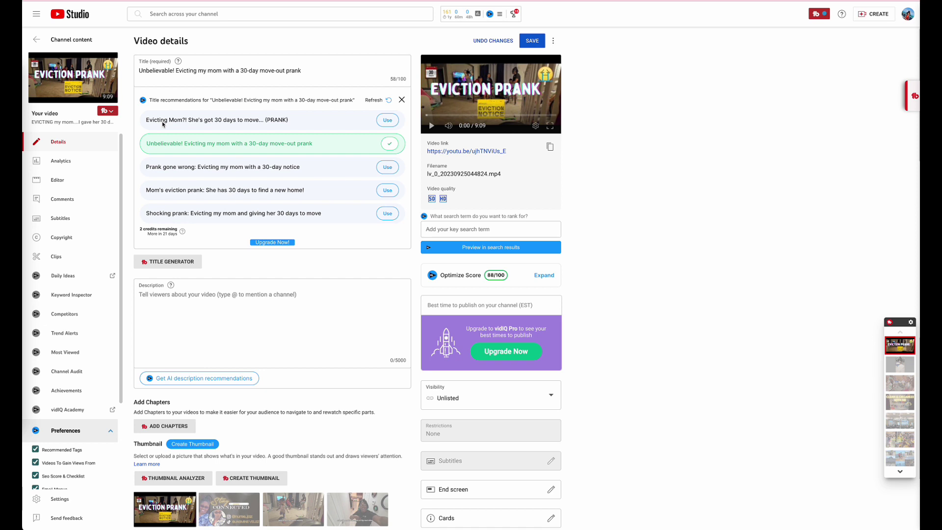
Step: Try the first recommended title, return to the 'Unbelievable!' eviction title, and expand the Optimize Score checklist
left_click(386, 119)
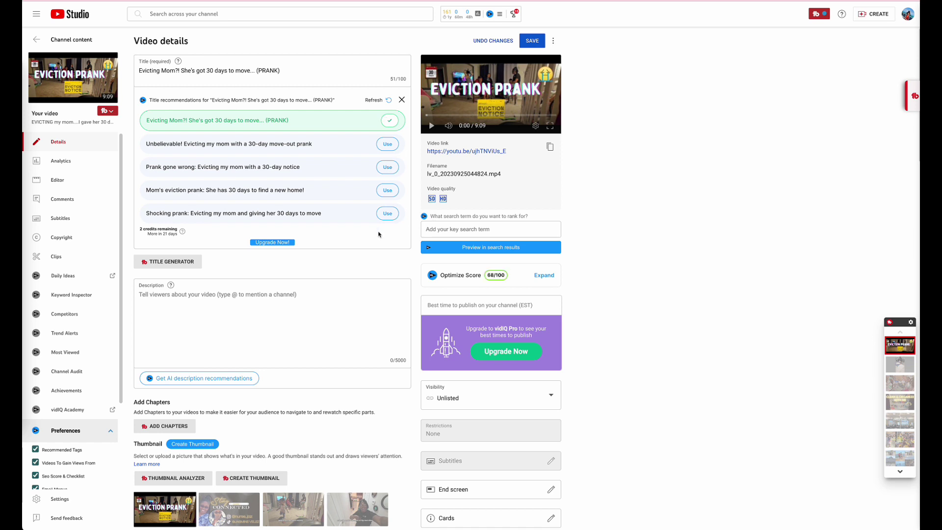
left_click(387, 145)
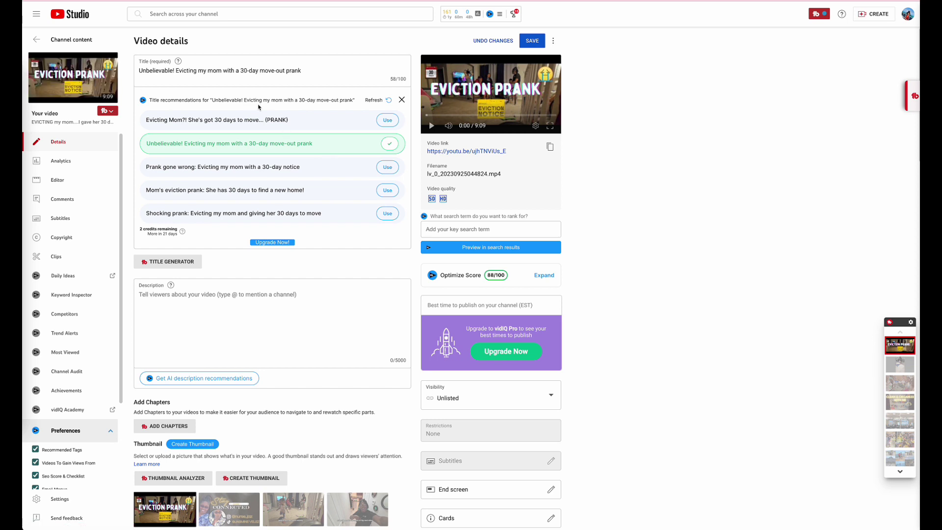
left_click(547, 277)
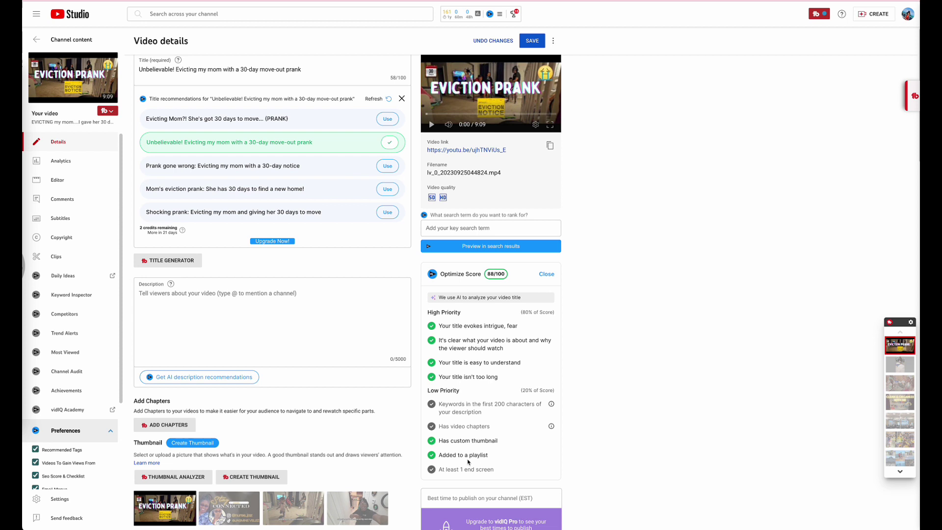
scroll(234, 375, "down", 1)
Step: Begin the empty description with a creator-name hashtag and #prank, accepting the #prank suggestion
left_click(233, 302)
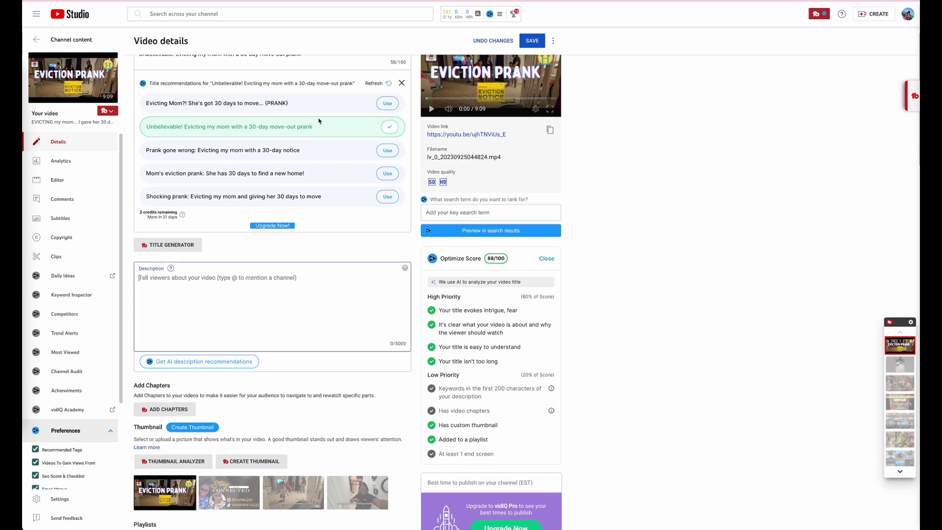
left_click_drag(315, 126, 142, 127)
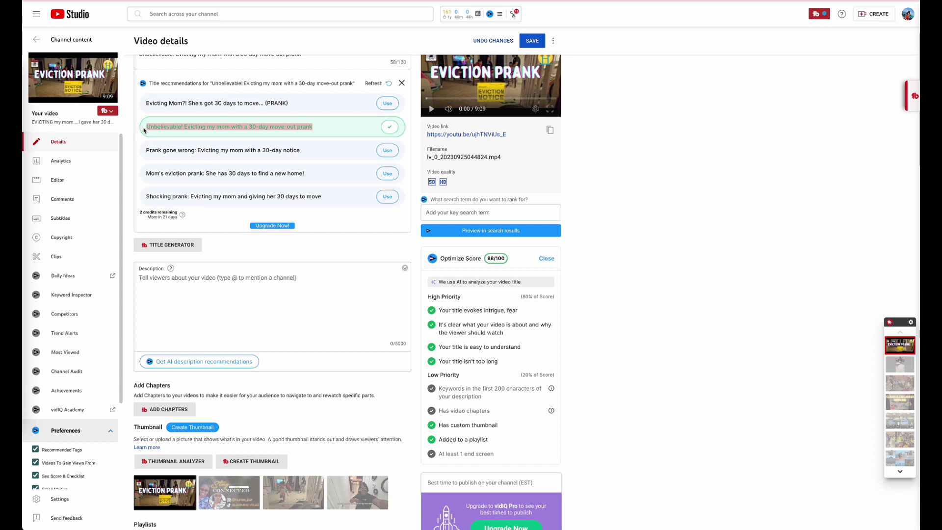
left_click(178, 315)
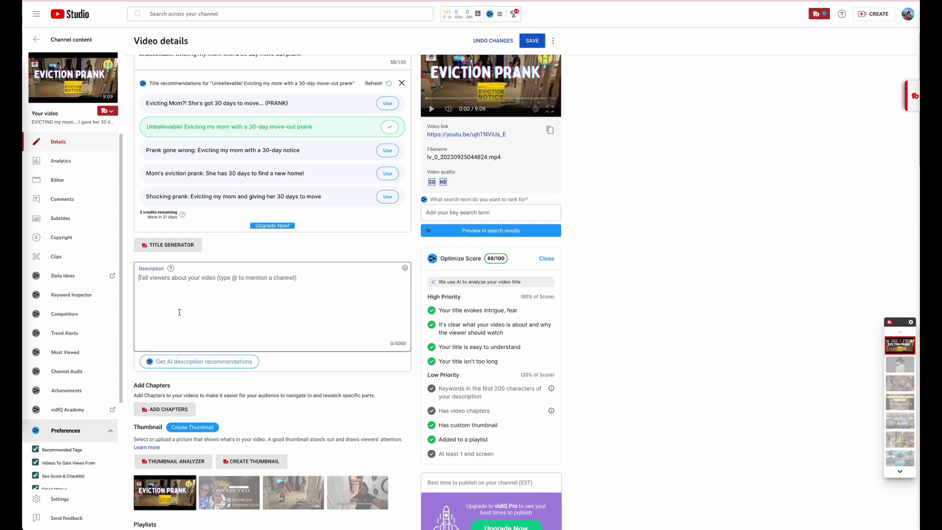
type("#J")
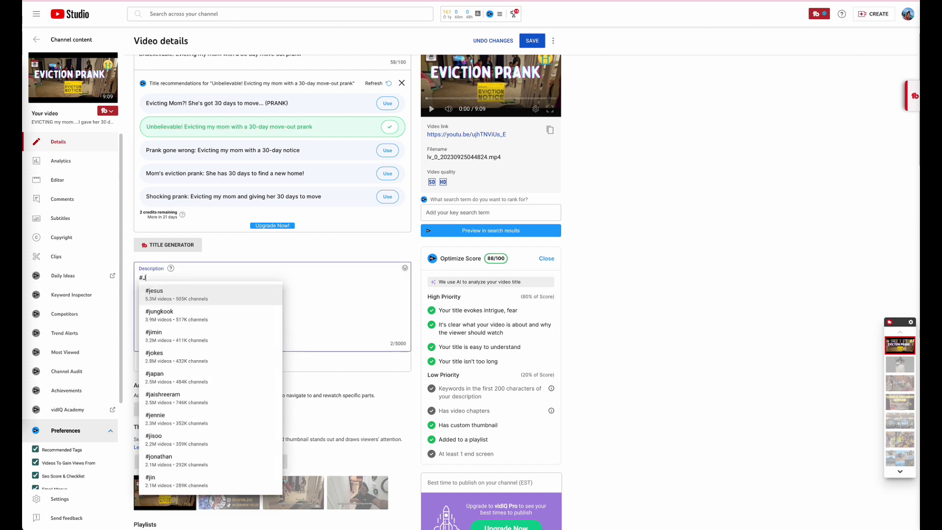
type("asmine")
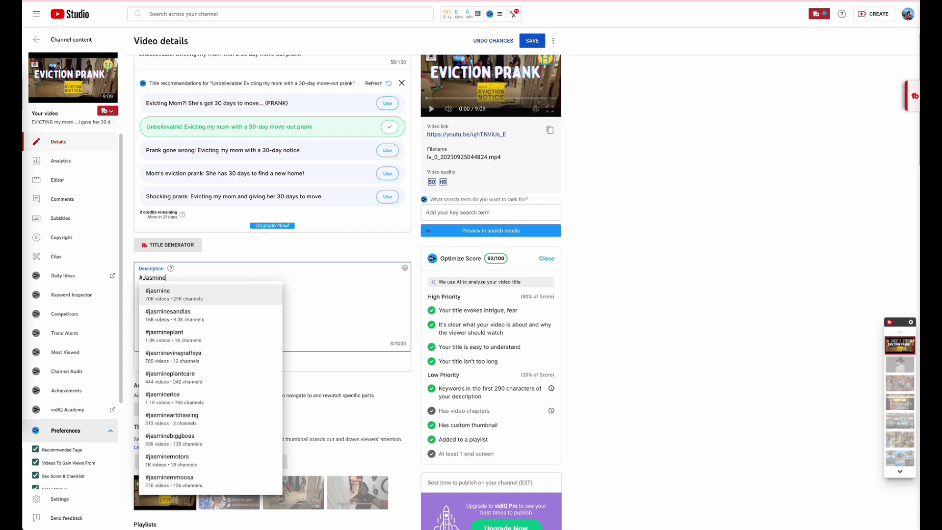
type("velez ")
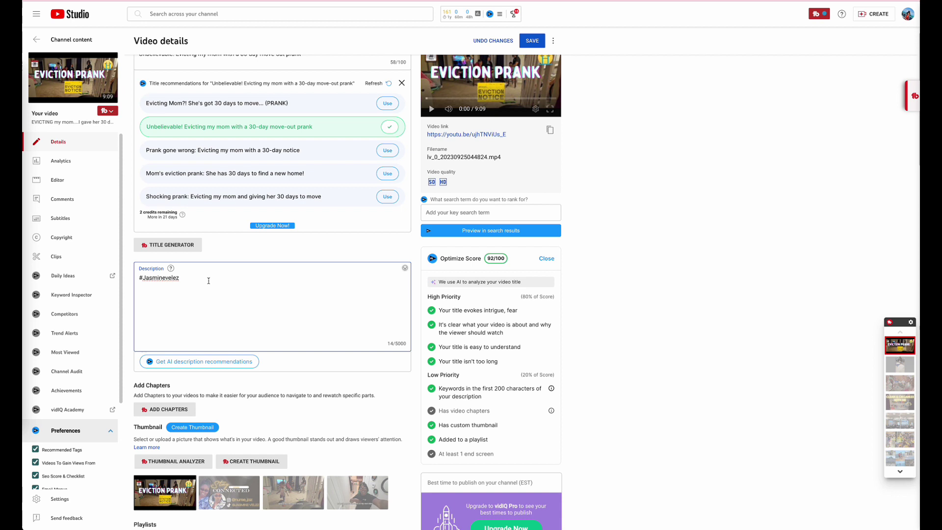
type("#pr")
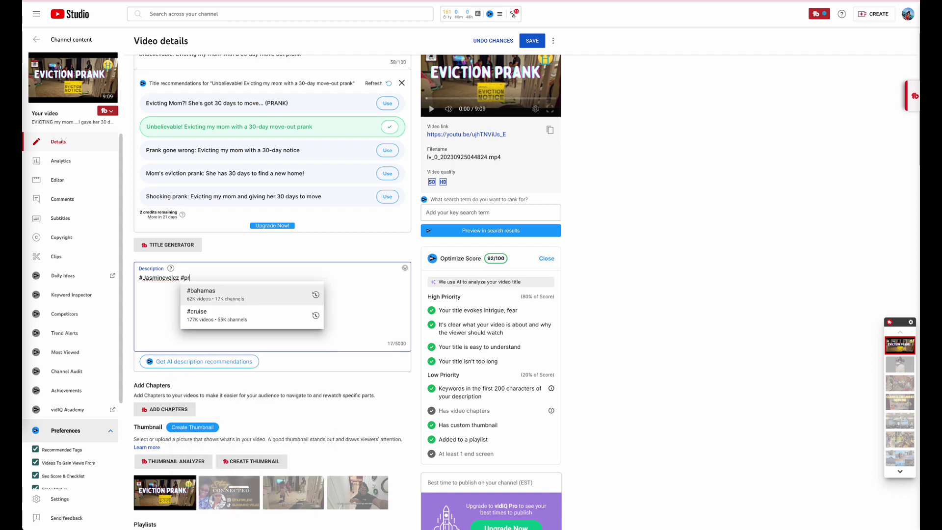
type("ank")
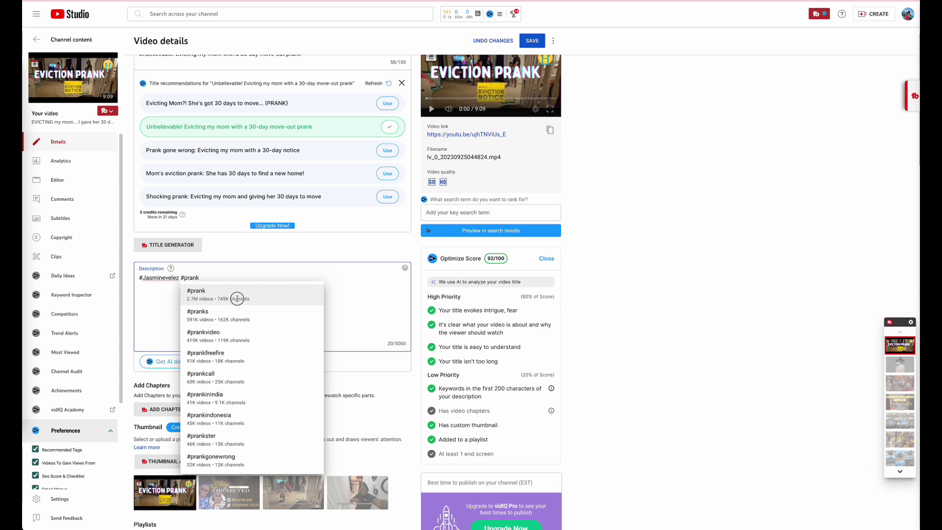
left_click(237, 298)
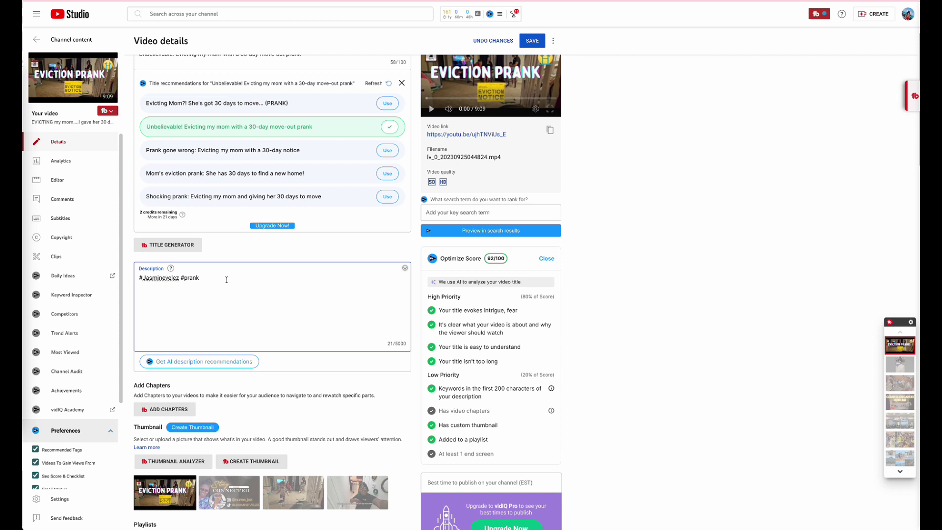
Step: Add a third hashtag, retyping it and spell-correcting it to #Evicting
type("#")
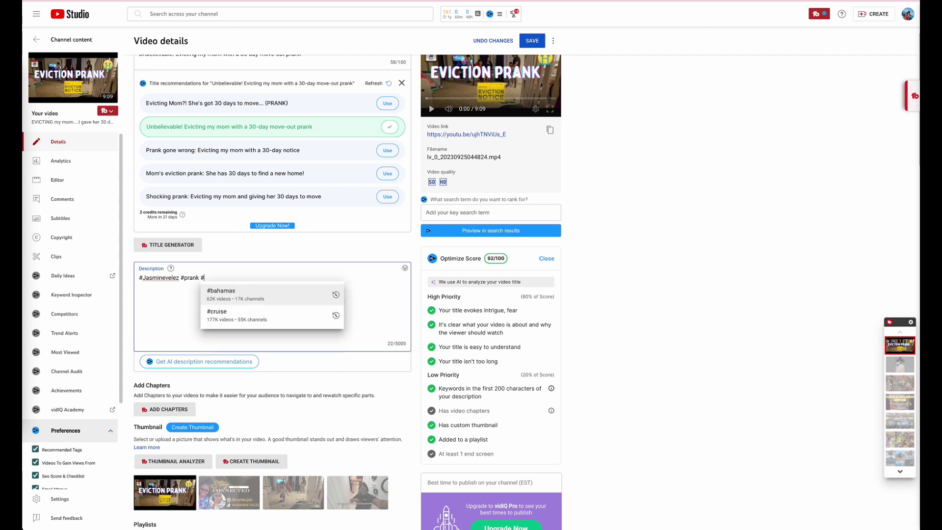
type("3")
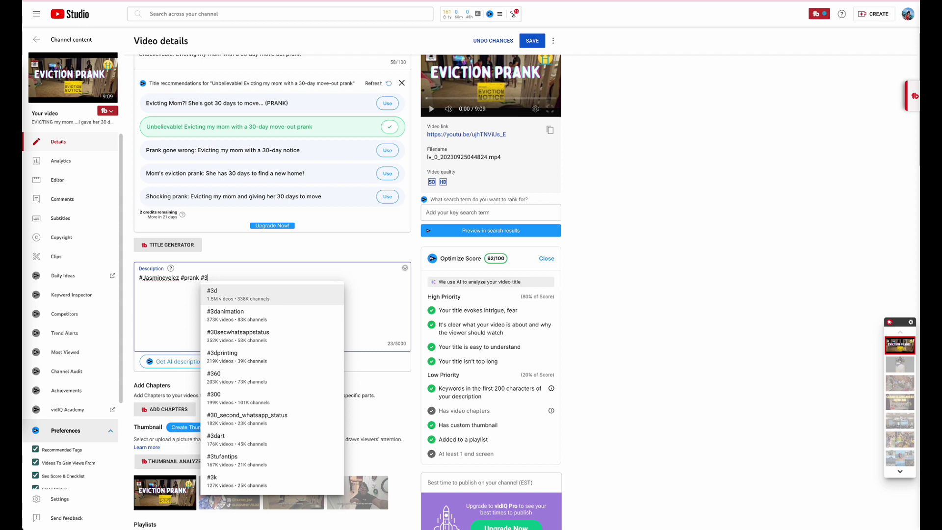
type("0day")
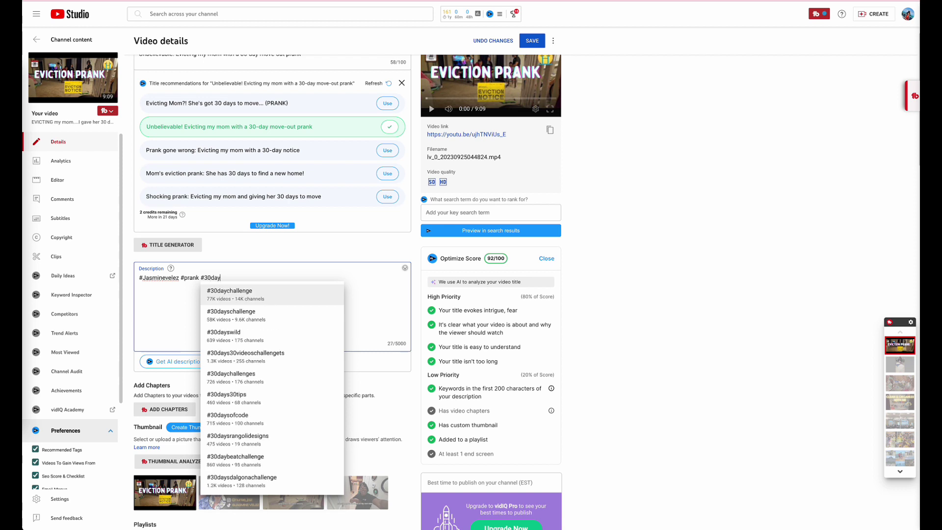
type("sev")
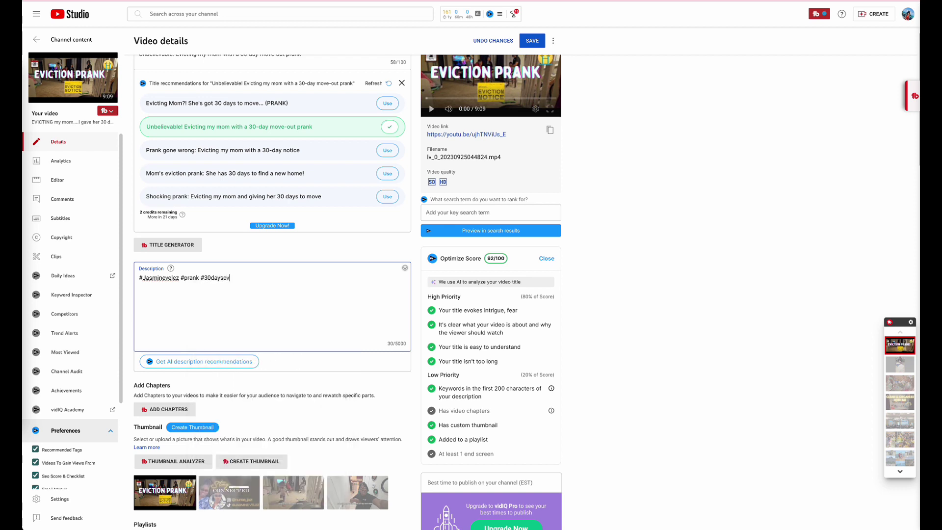
key("BackSpace")
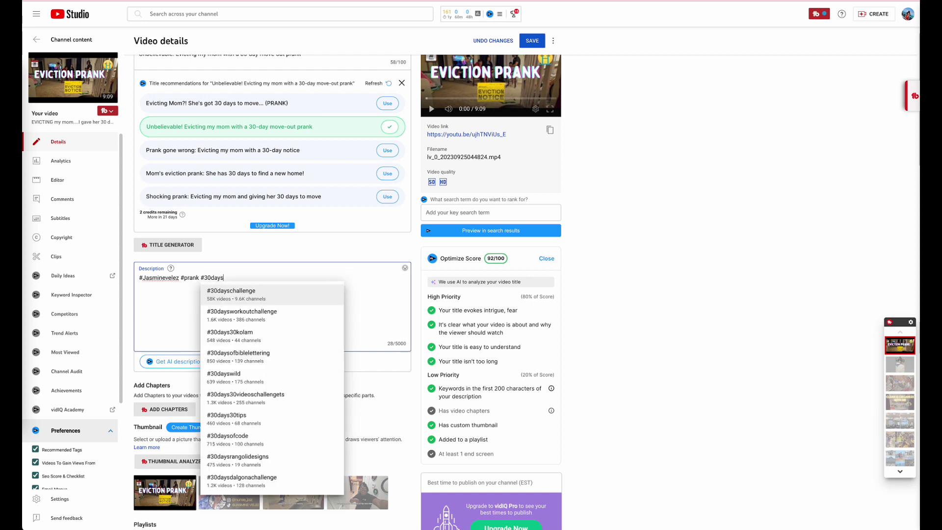
key("BackSpace")
key("BackSpace")
key("BackSpace")
key("BackSpace")
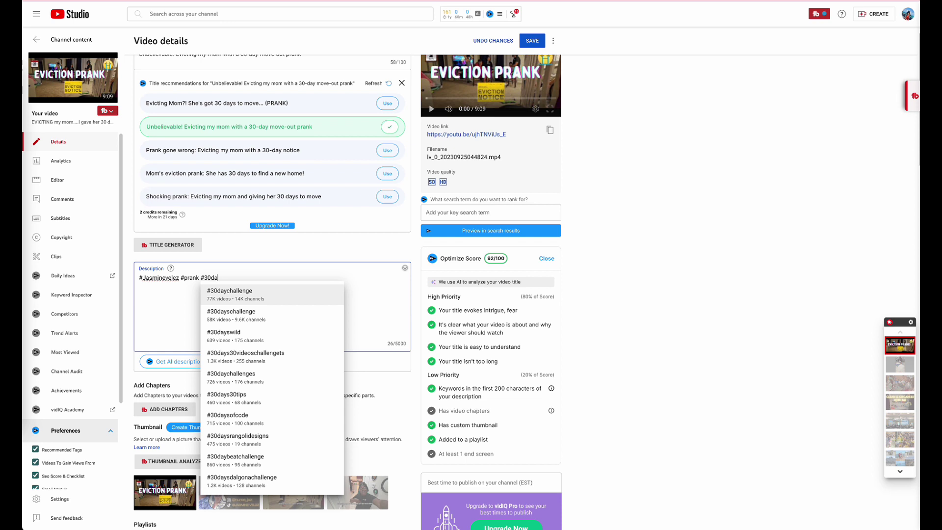
key("BackSpace")
key("BackSpace")
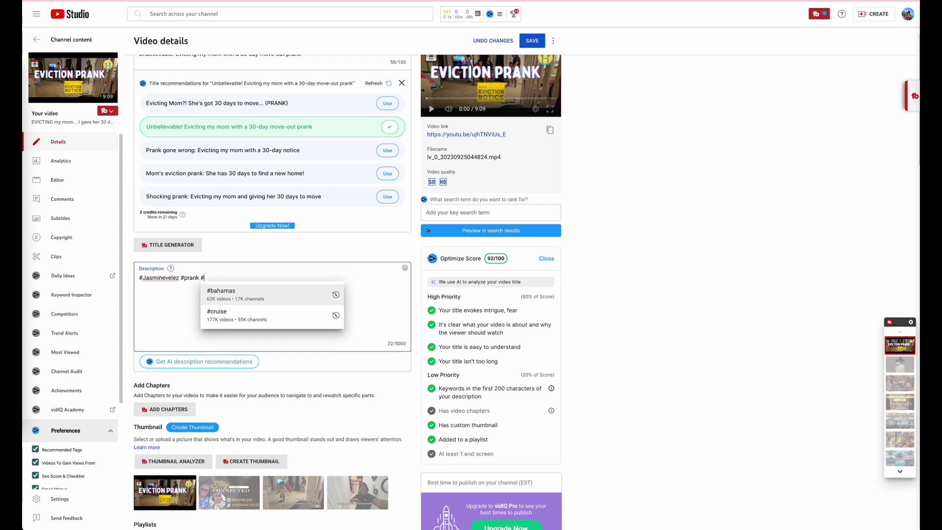
type("Ev")
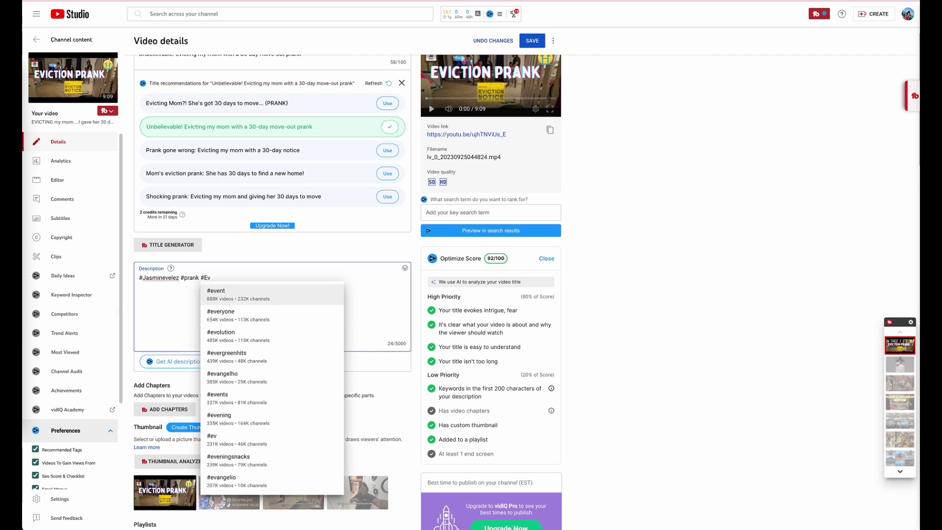
type("itcing")
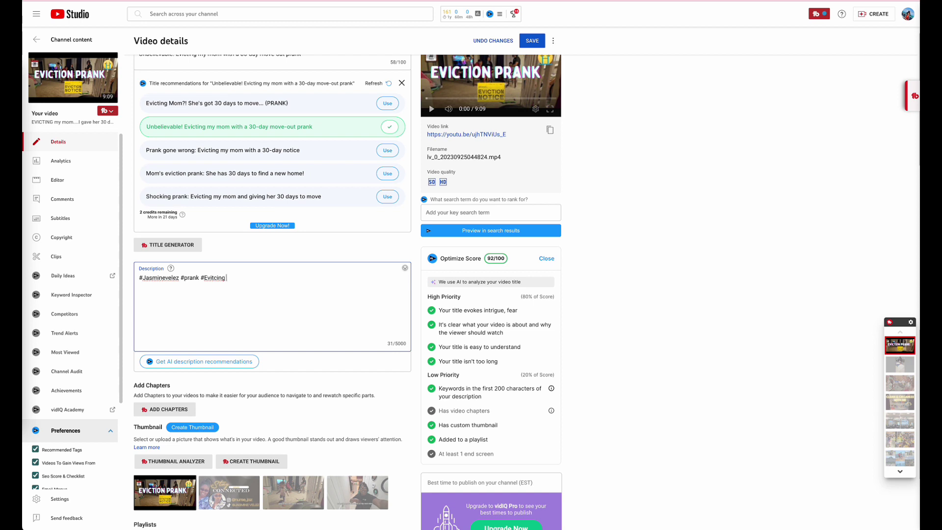
right_click(217, 276)
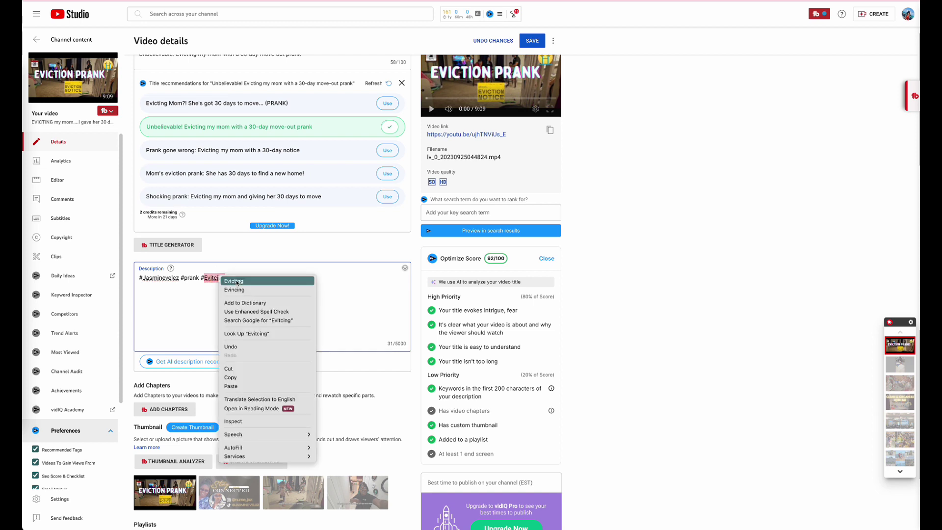
left_click(236, 283)
Step: Complete the hashtag as #EvictingMom and paste the video title as the description's second line
type("Mo")
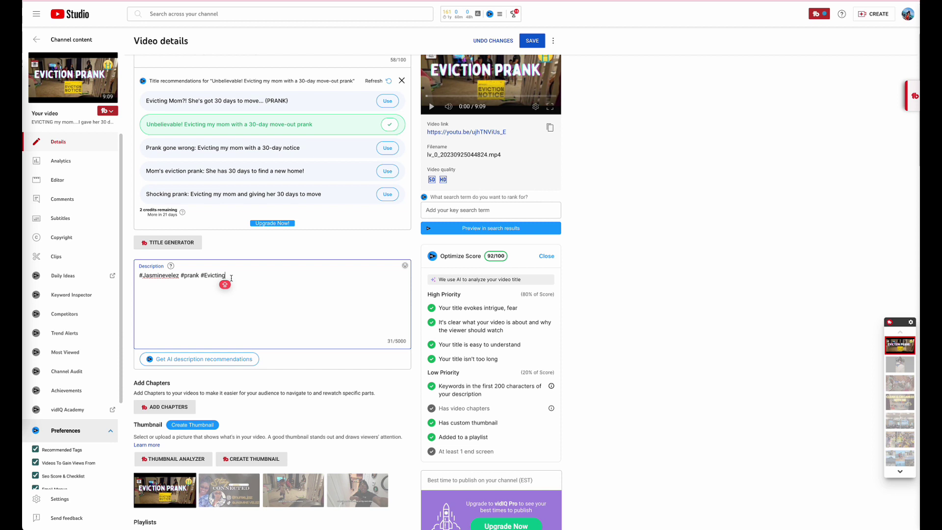
type("m")
left_click_drag(311, 123, 142, 124)
key("ctrl+c")
left_click(155, 295)
key("ctrl+v")
Step: Open the AI description generator and paste the title line into its keyword field
left_click(208, 362)
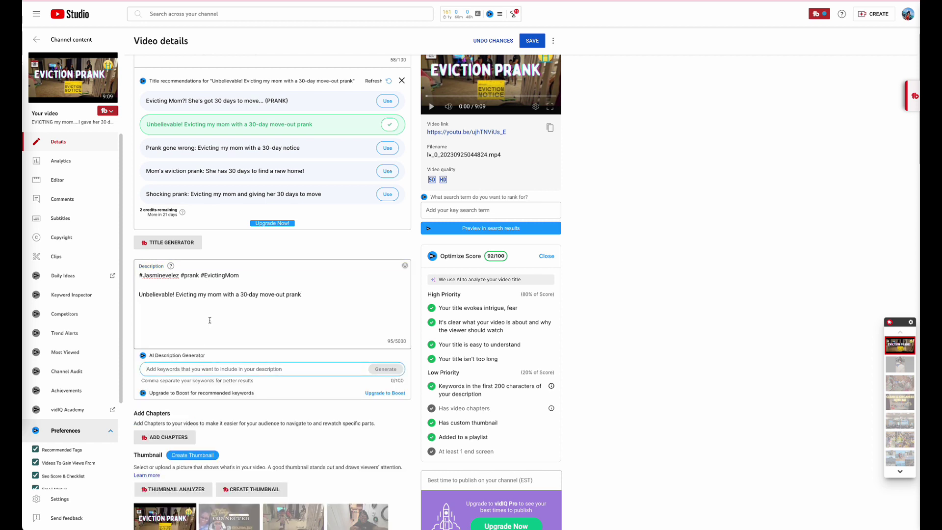
left_click(201, 291)
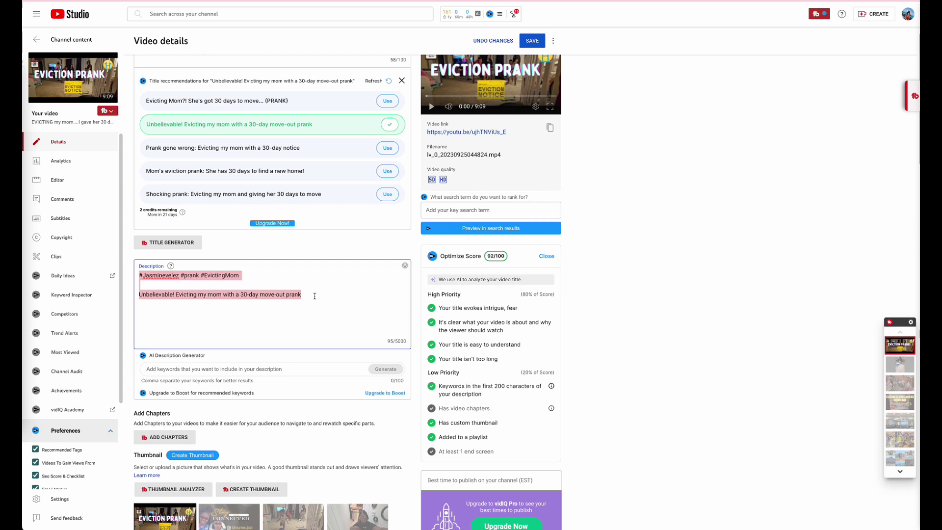
left_click_drag(314, 294, 138, 295)
key("ctrl+c")
left_click(217, 373)
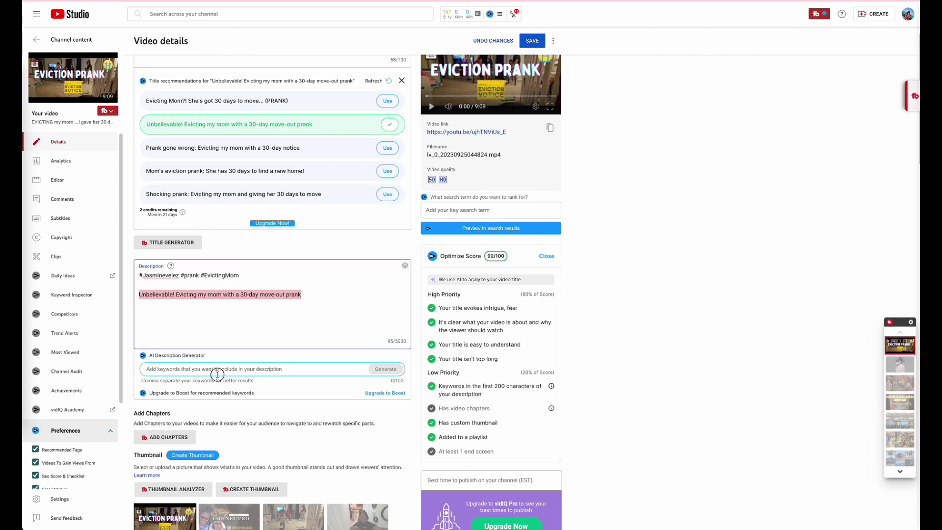
key("ctrl+v")
Step: Generate AI description suggestions from the pasted title keywords
left_click(387, 369)
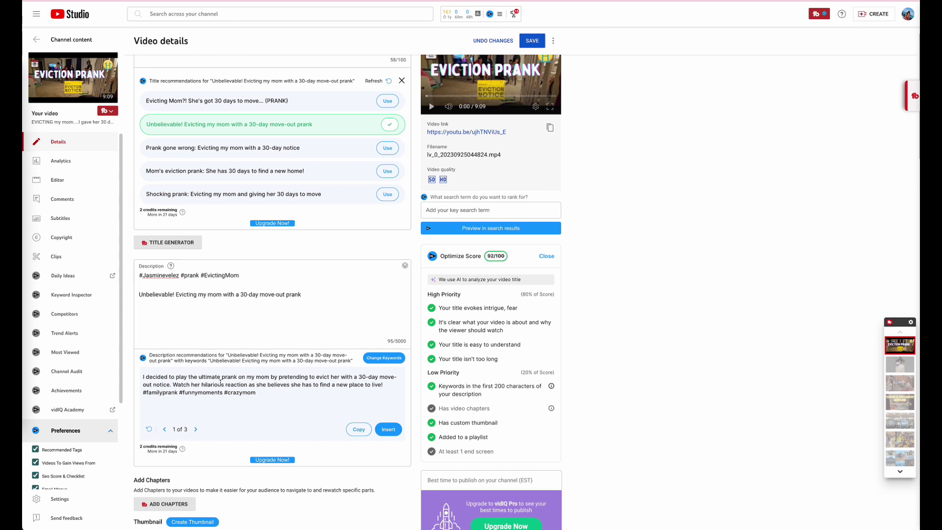
Step: Browse the three AI description suggestions, ending on suggestion 1 of 3 about pranking mom
left_click(194, 429)
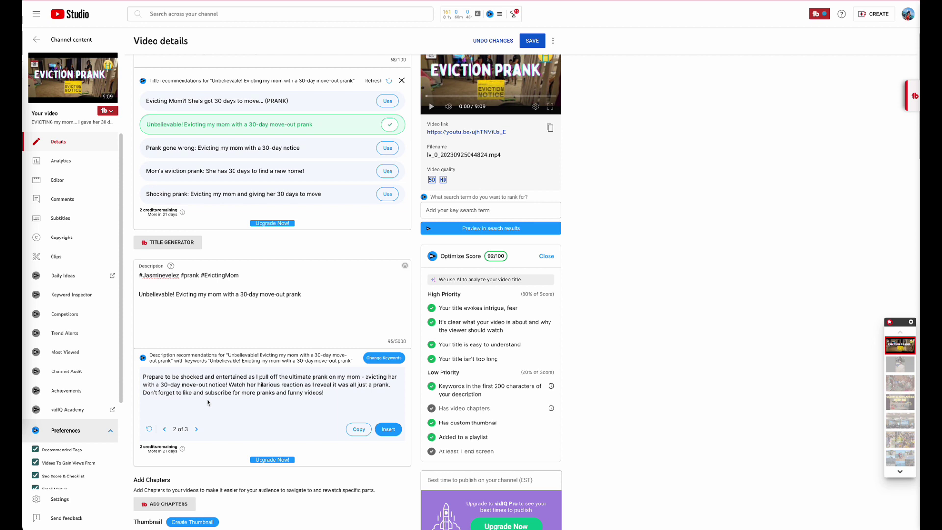
left_click(196, 429)
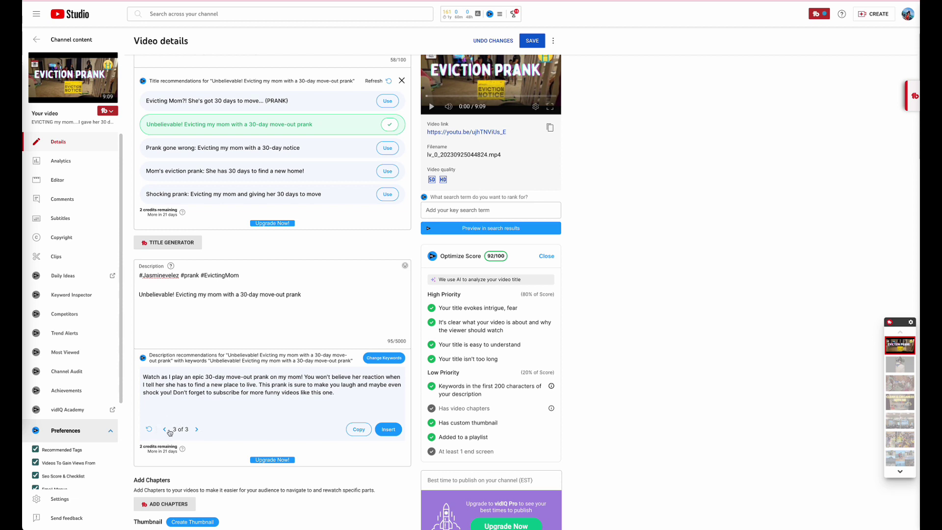
left_click(169, 430)
left_click(169, 430)
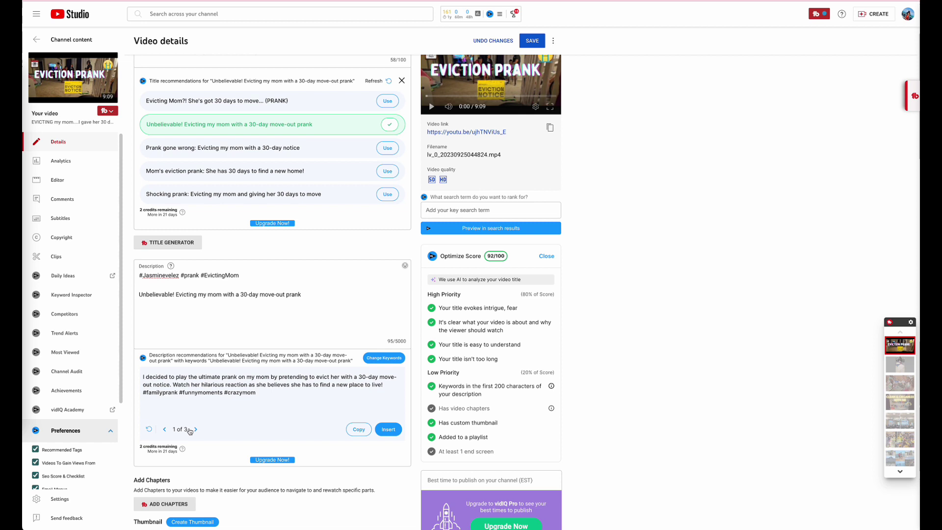
left_click(190, 430)
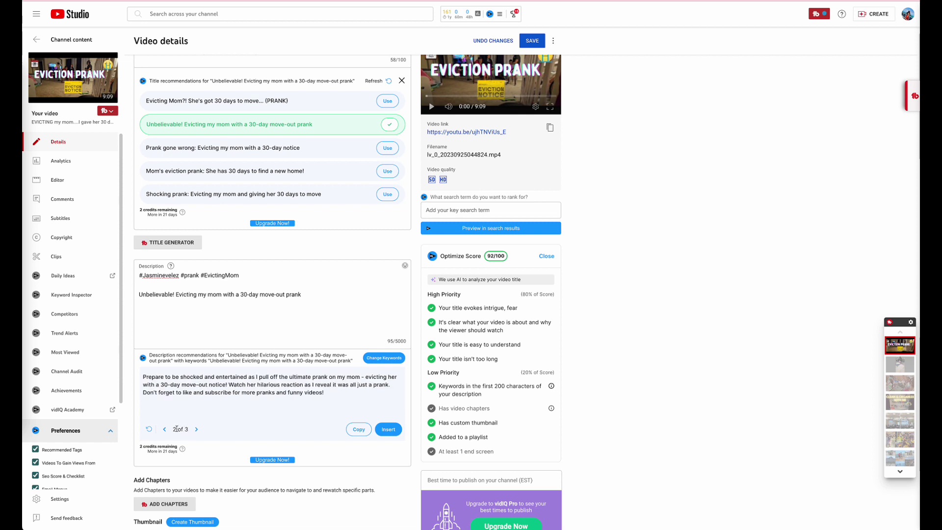
left_click(170, 430)
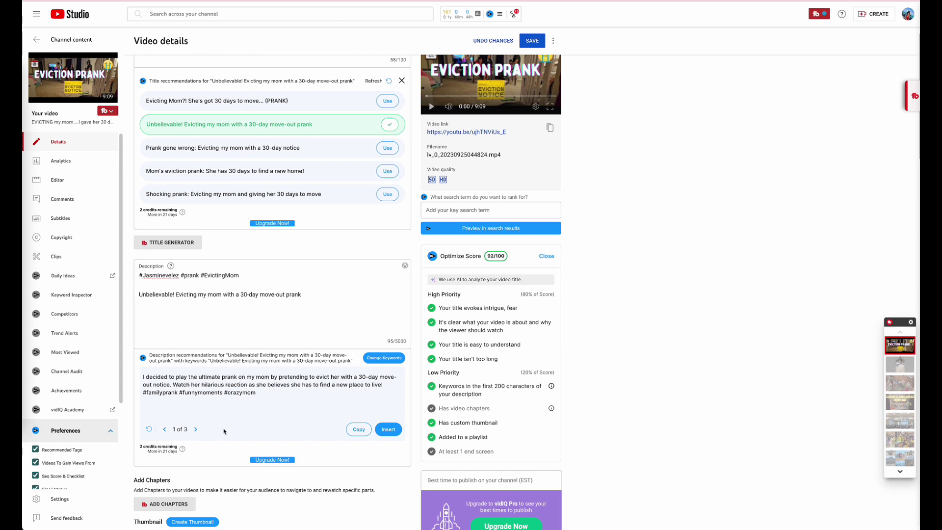
Step: Insert suggestion 1's prank paragraph and move the hashtag line back above it
left_click(388, 429)
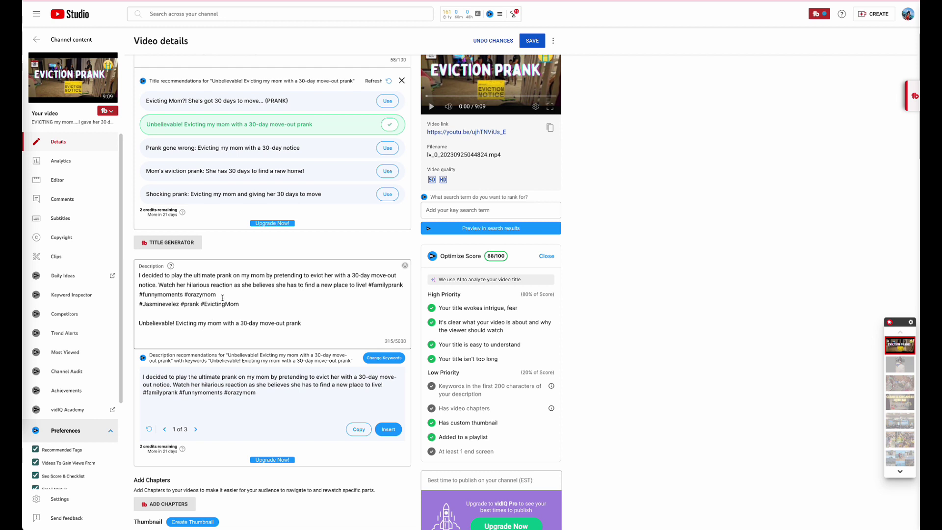
left_click_drag(240, 304, 139, 308)
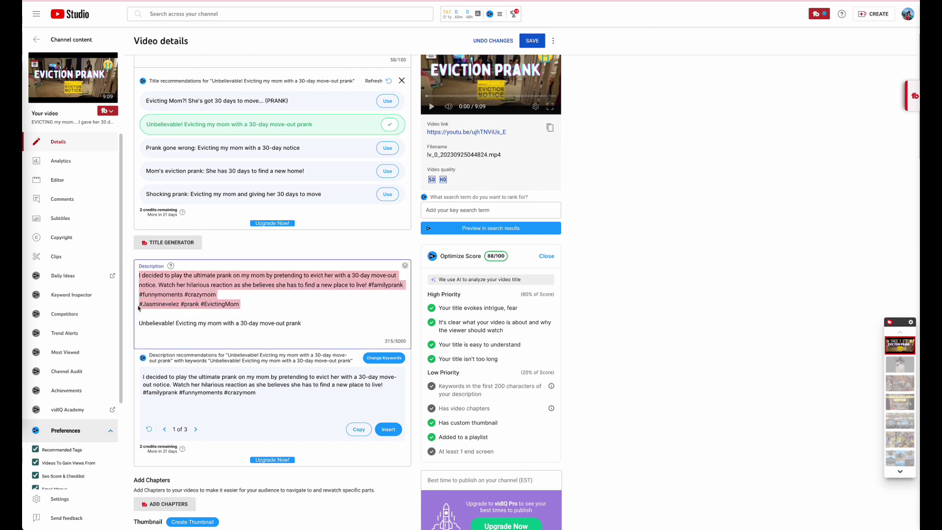
left_click_drag(241, 304, 140, 306)
key("ctrl+c")
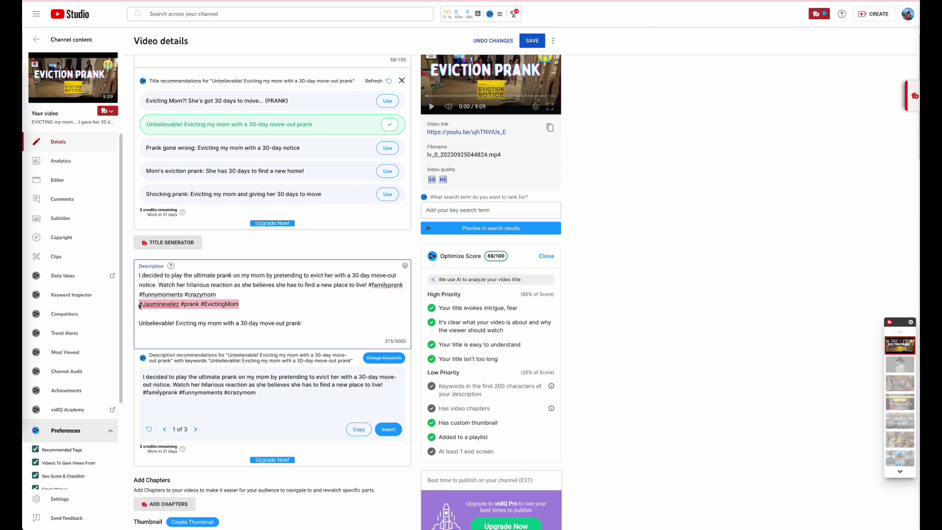
key("BackSpace")
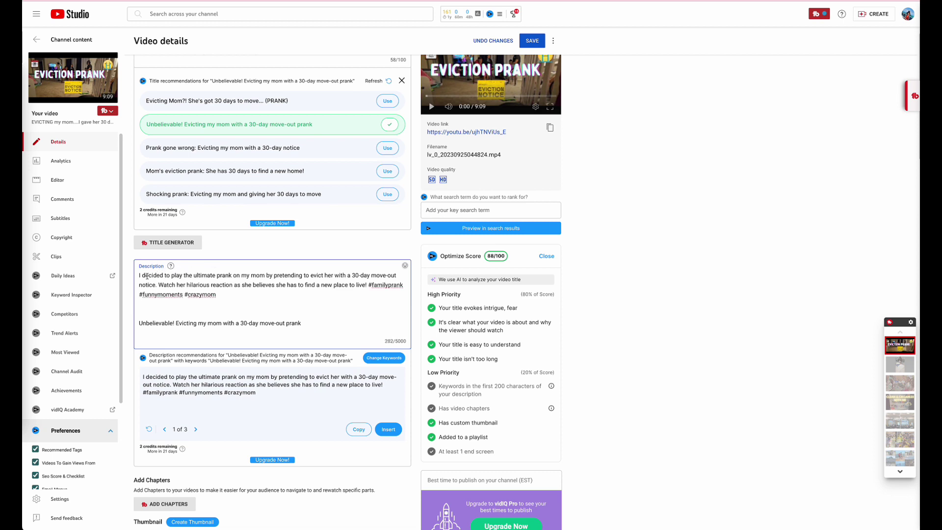
left_click(140, 275)
key("Return")
key("Return")
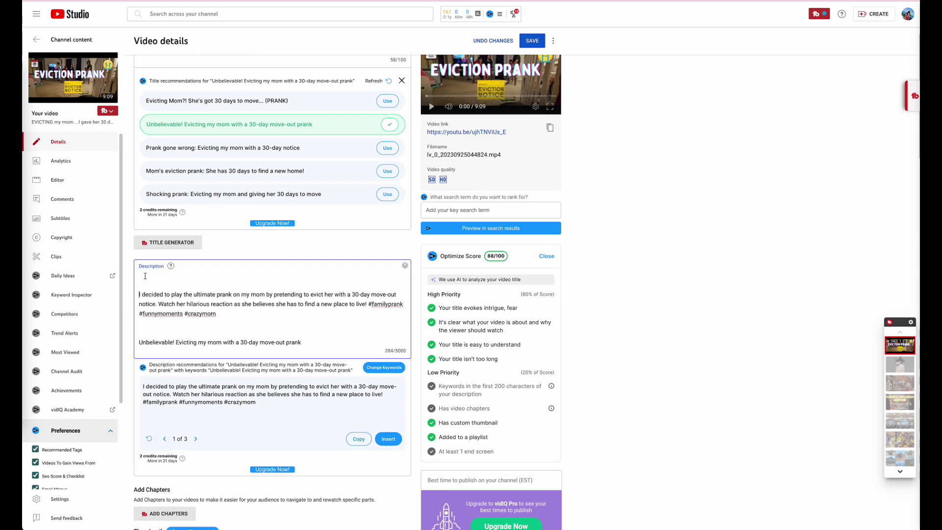
key("ctrl+v")
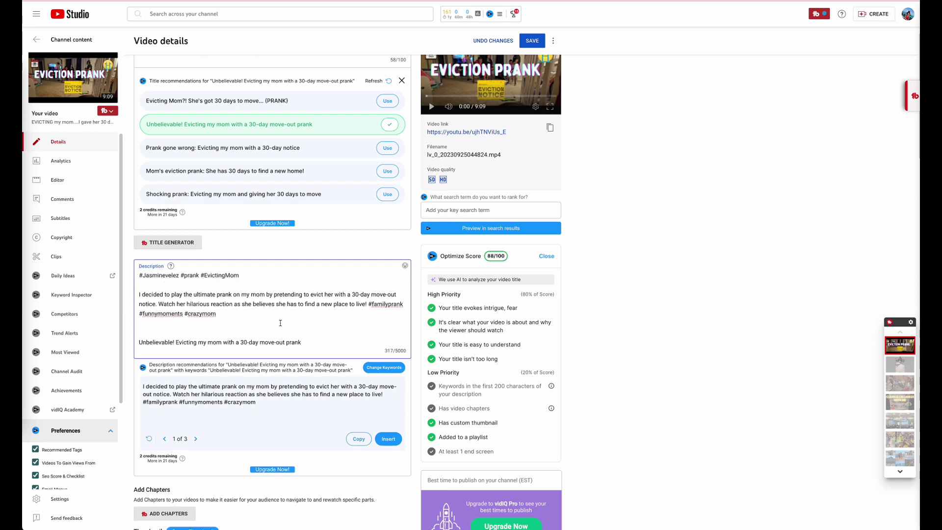
scroll(280, 323, "down", 4)
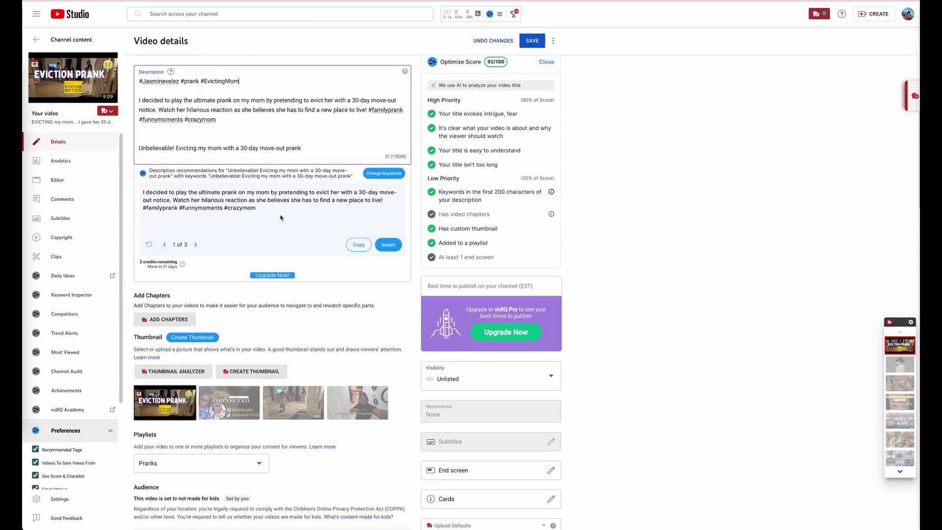
scroll(289, 284, "down", 4)
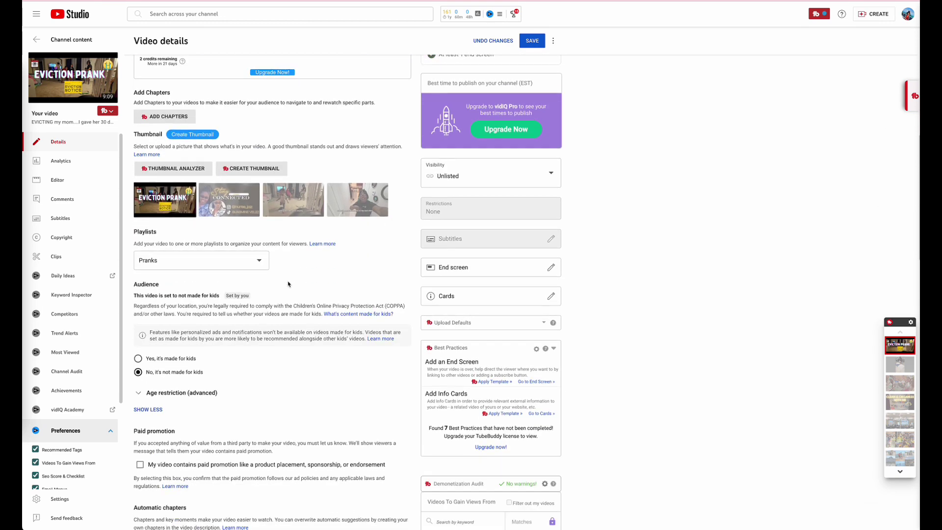
scroll(288, 284, "down", 1)
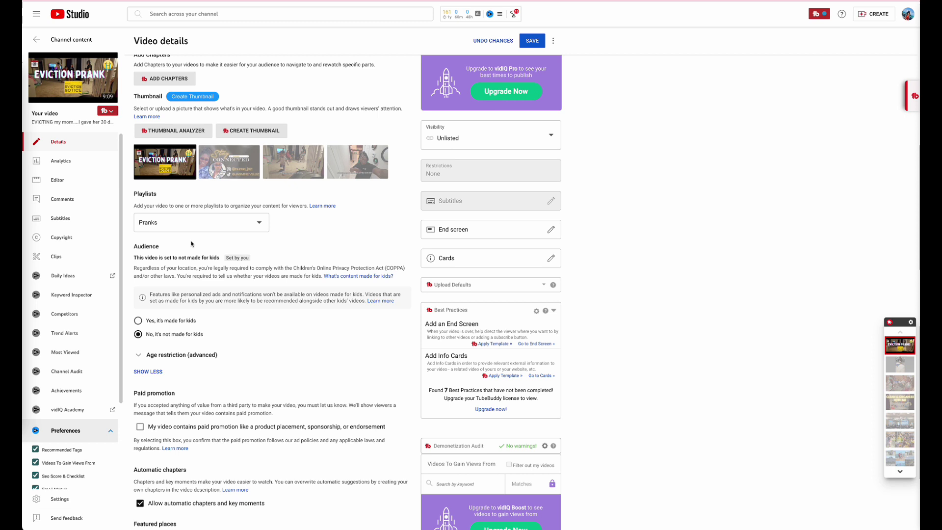
left_click(187, 229)
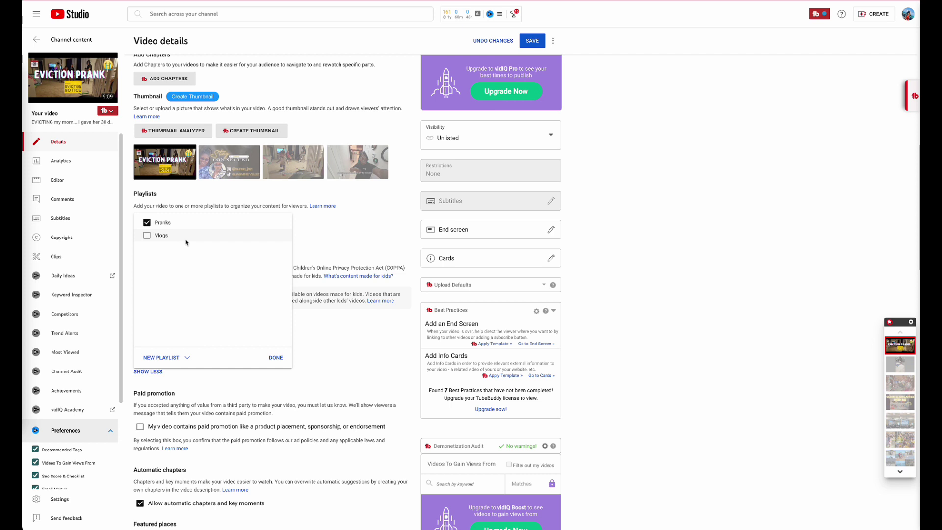
left_click(281, 359)
scroll(259, 337, "down", 1)
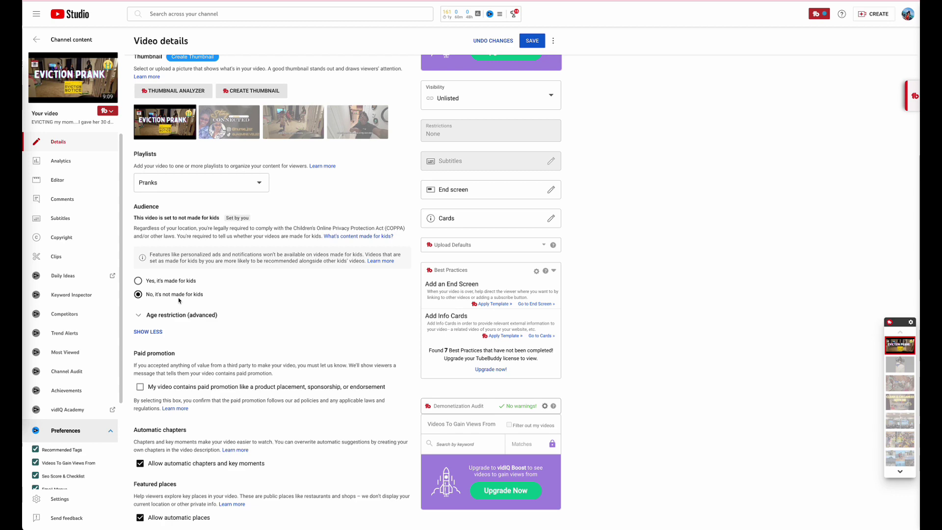
scroll(152, 335, "down", 4)
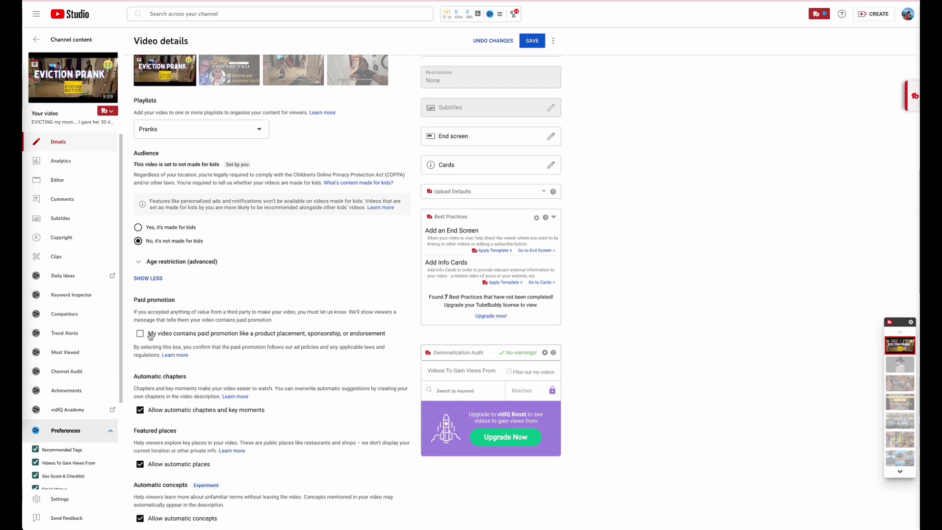
scroll(152, 335, "down", 4)
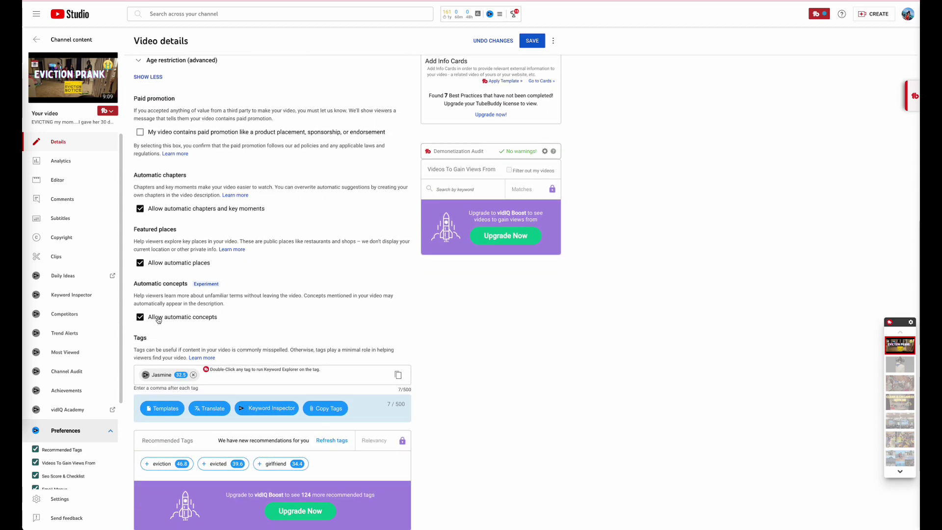
Step: Add tags eviction, evicted, funny prank, the creator's name, prank my mom and pranks gone wrong
left_click(221, 325)
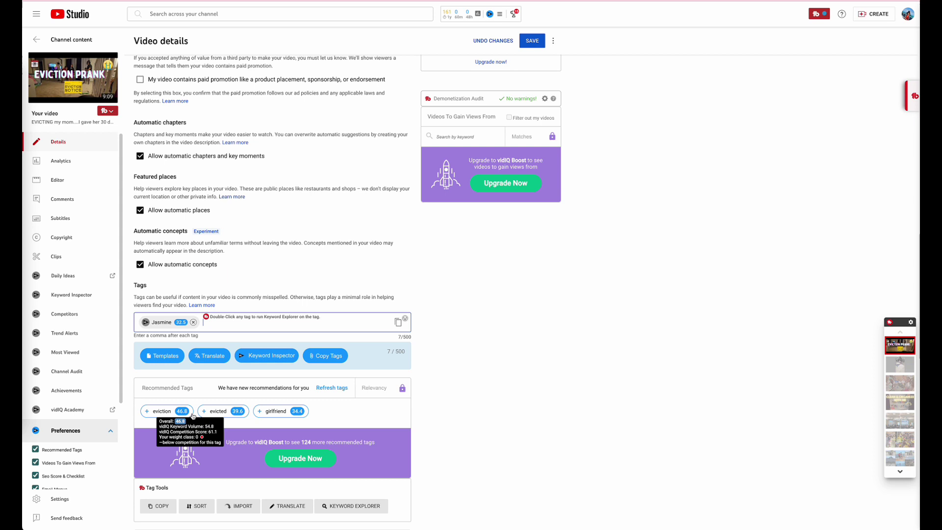
left_click(156, 412)
left_click(203, 412)
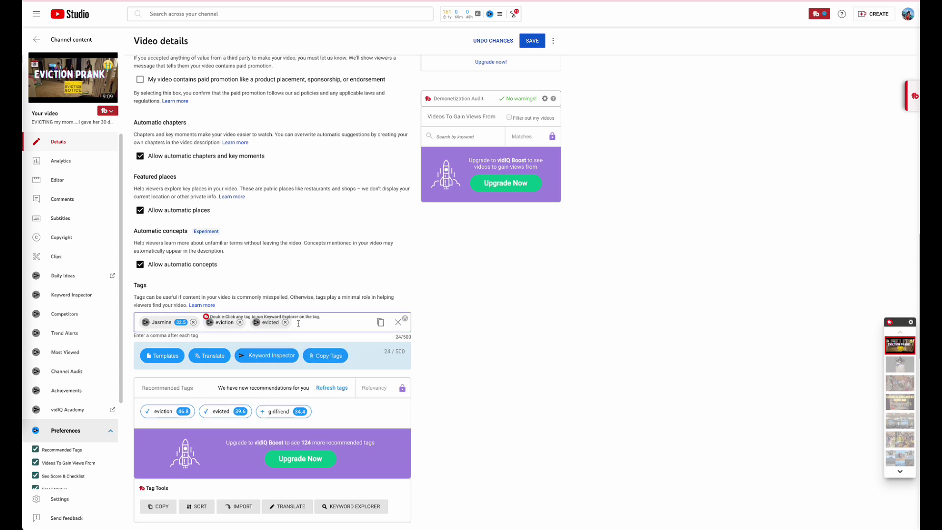
type("funny p")
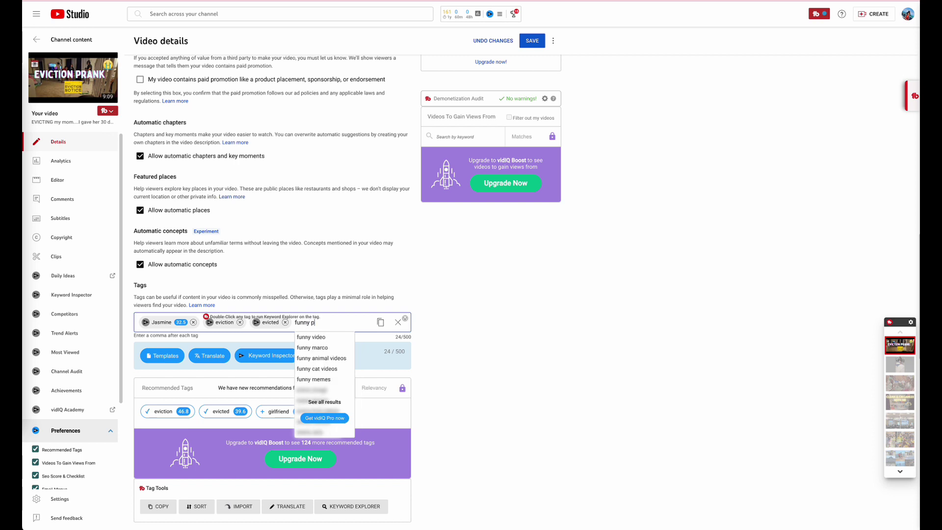
type("rank")
key("Return")
type("ja")
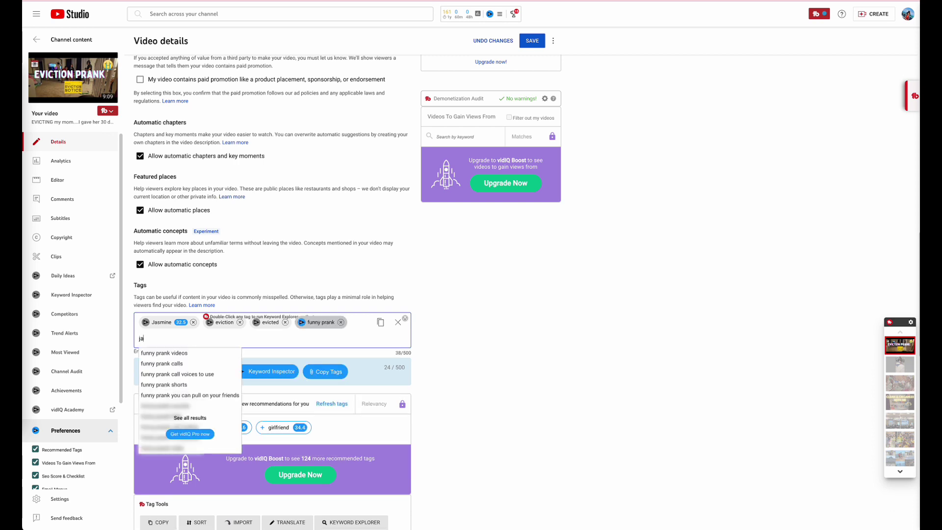
type("smi")
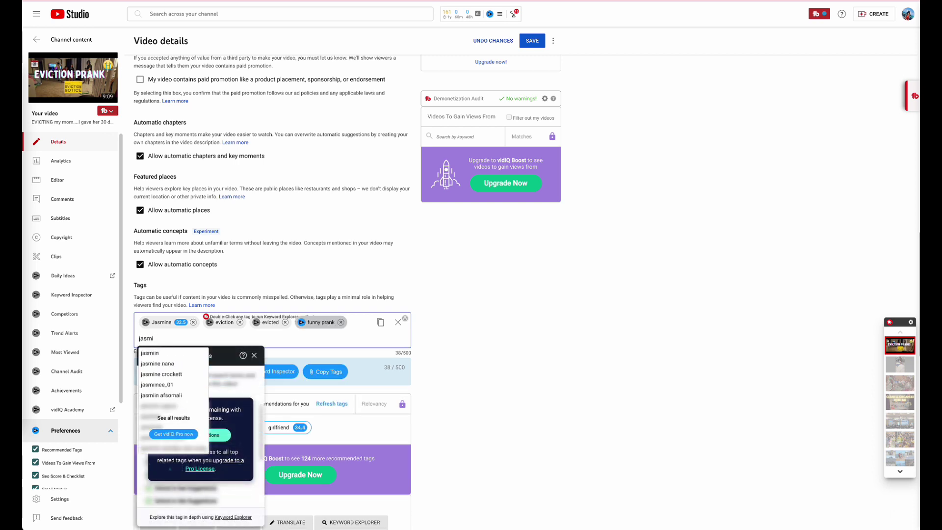
type("ne velez")
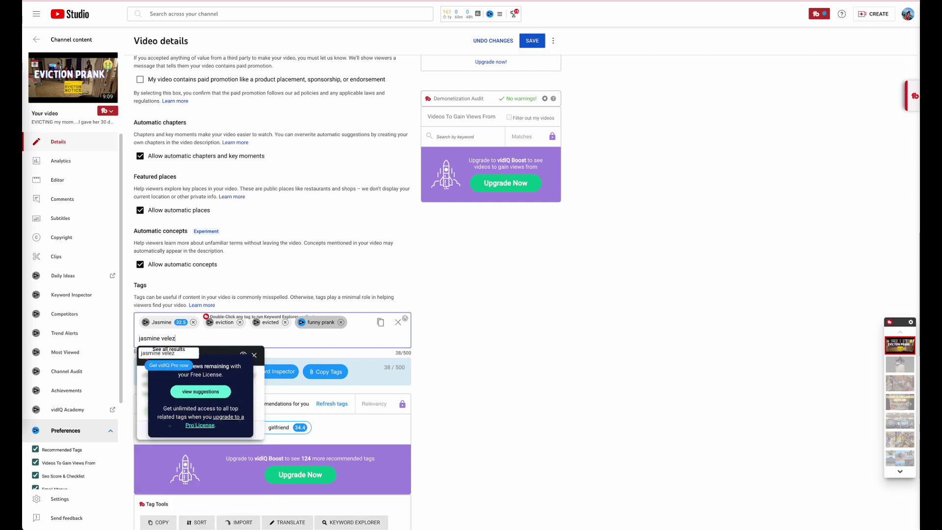
key("Return")
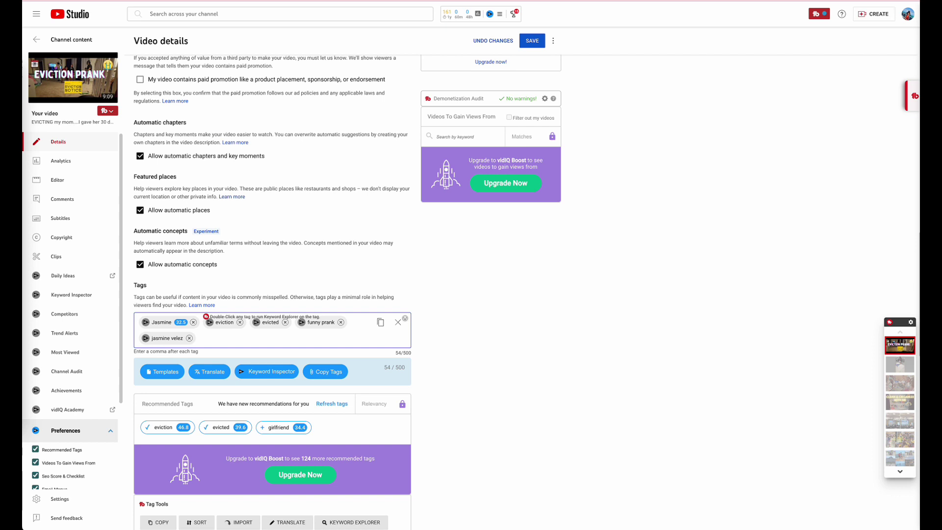
type("prank my mom")
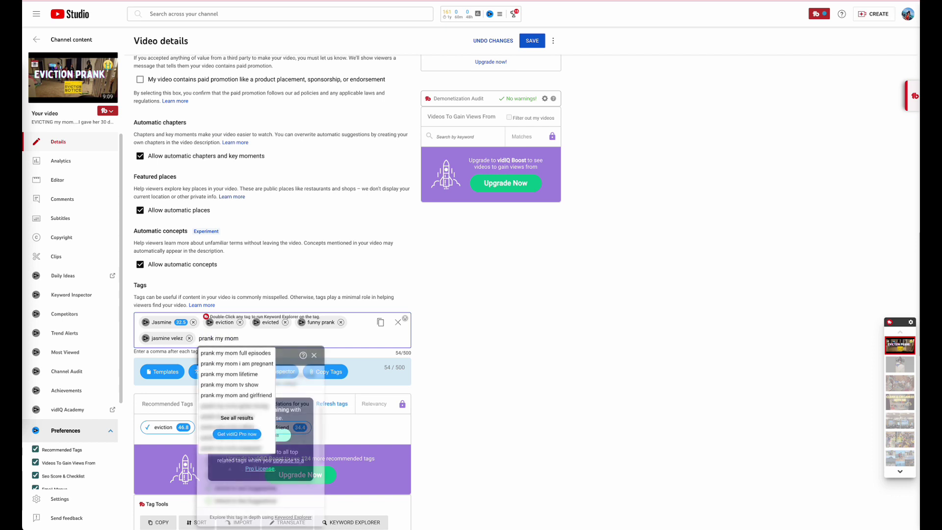
key("Return")
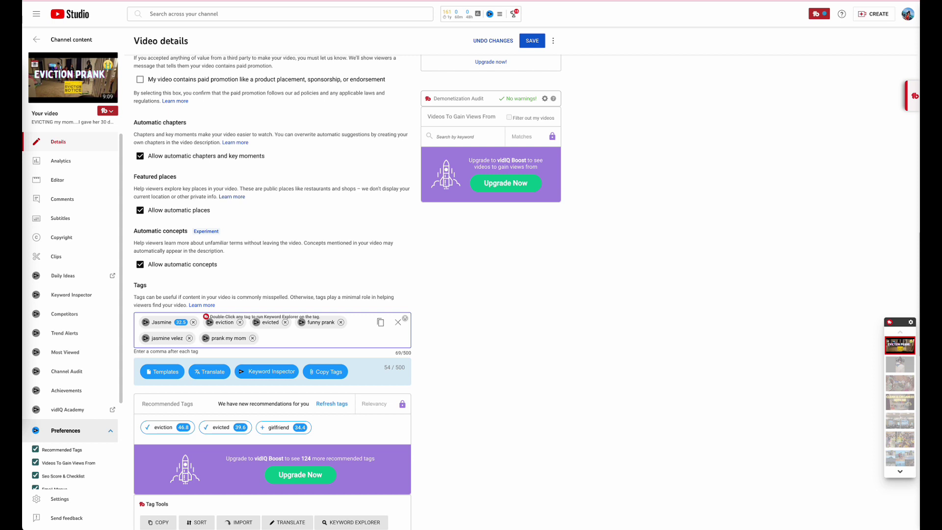
type("pranks")
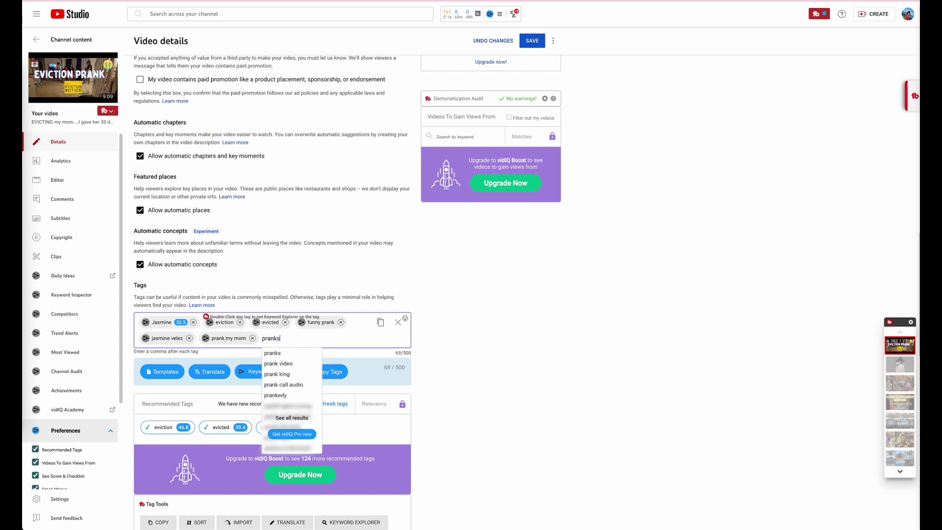
key("Down")
key("Down")
key("Return")
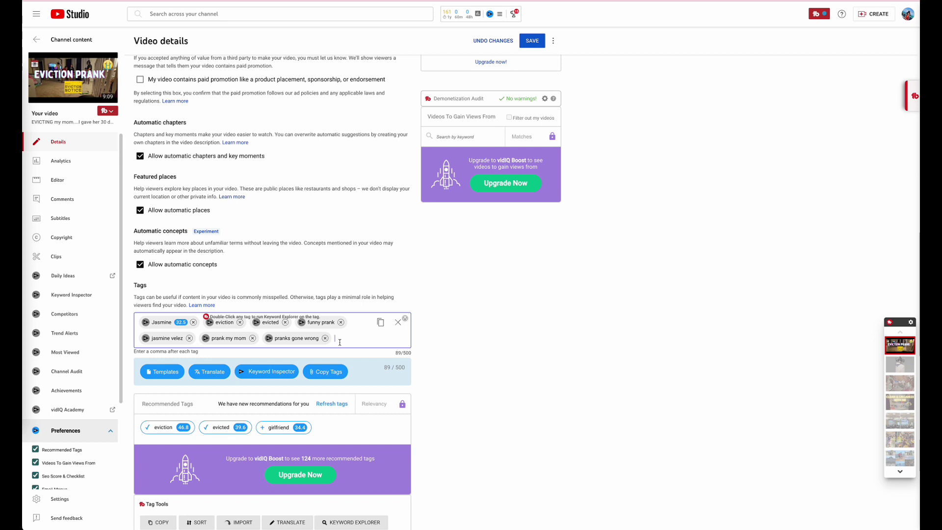
Step: Add tags pranks that went too far, I pranked my mom and I prank her
type("pranks")
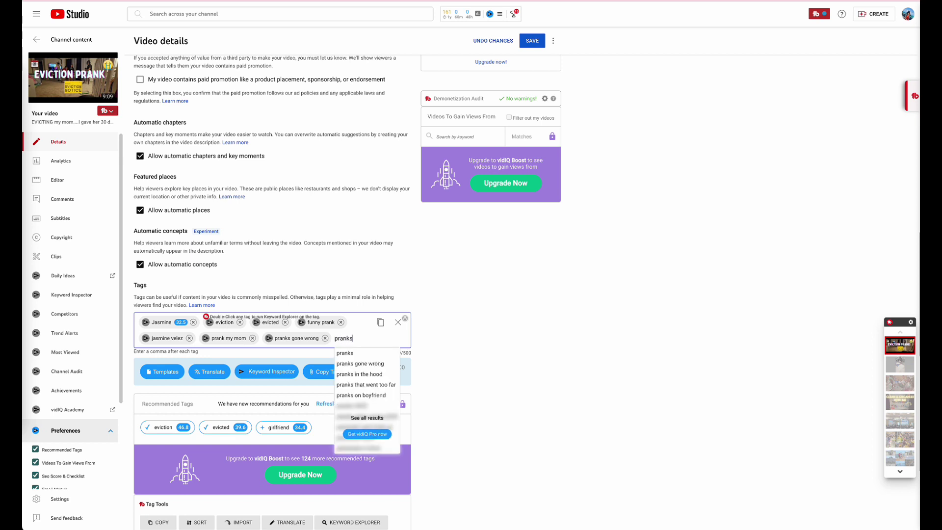
key("Down")
key("Down")
key("Down")
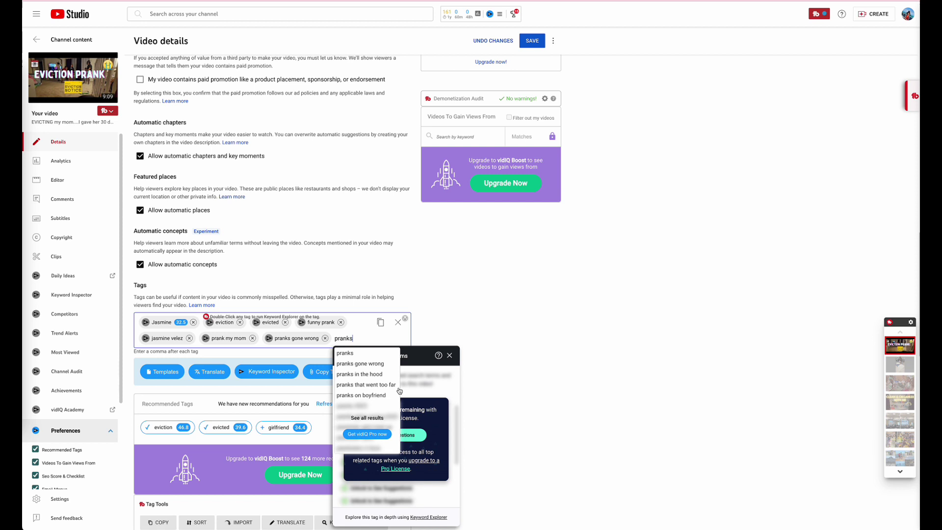
key("Return")
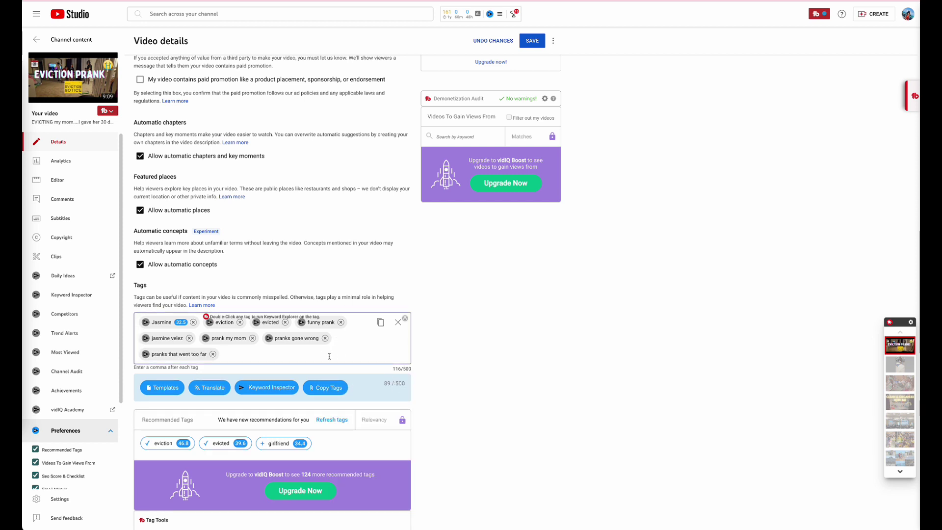
type("i")
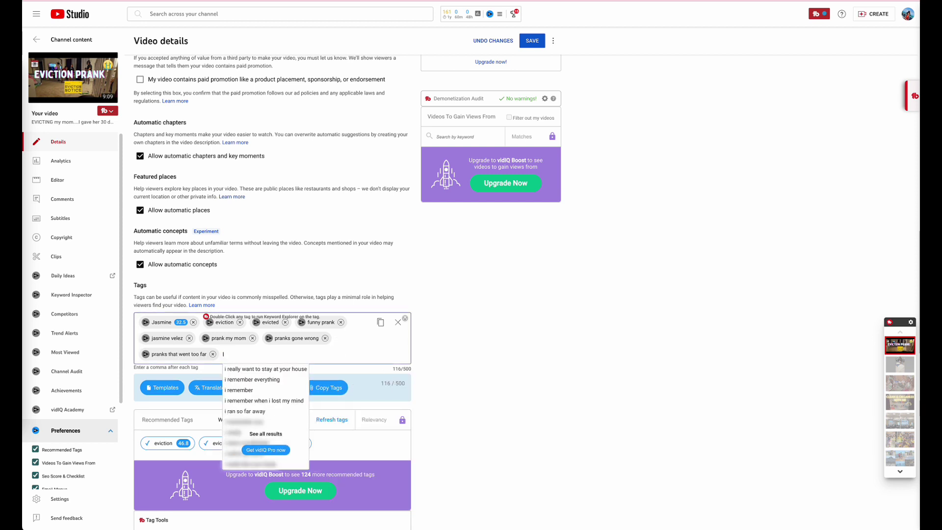
type(" prank")
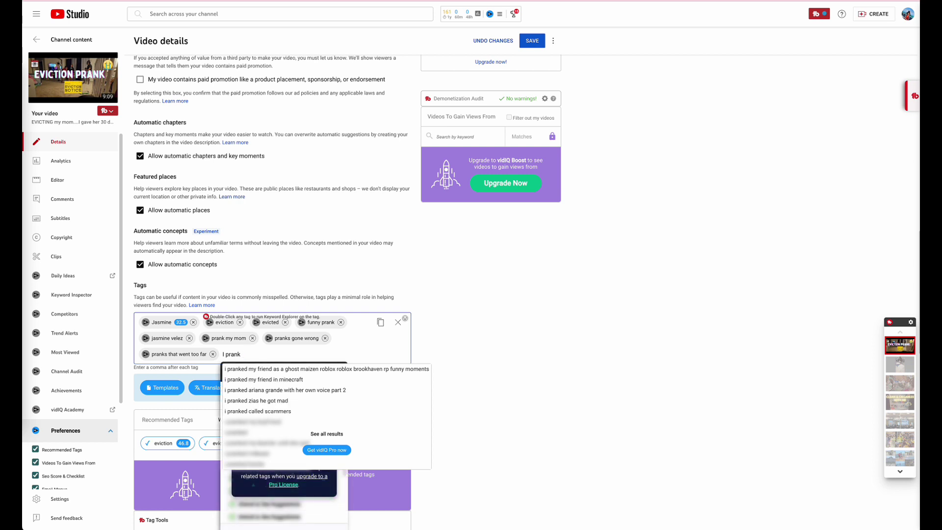
type("ed my mom")
key("Return")
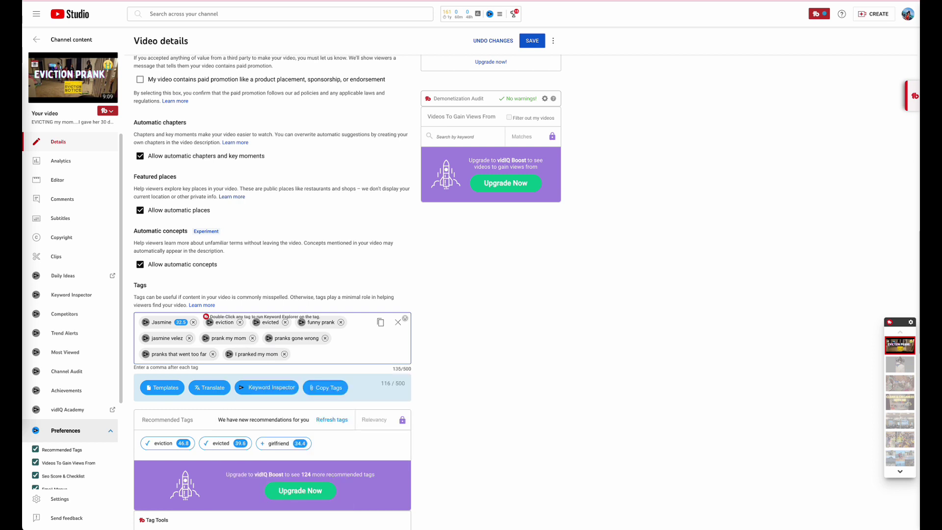
type("I prank her")
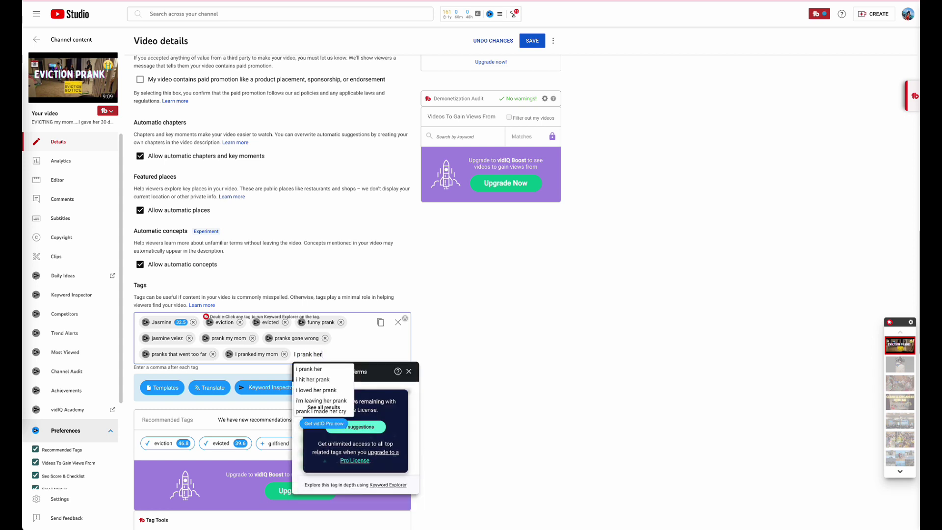
key("Return")
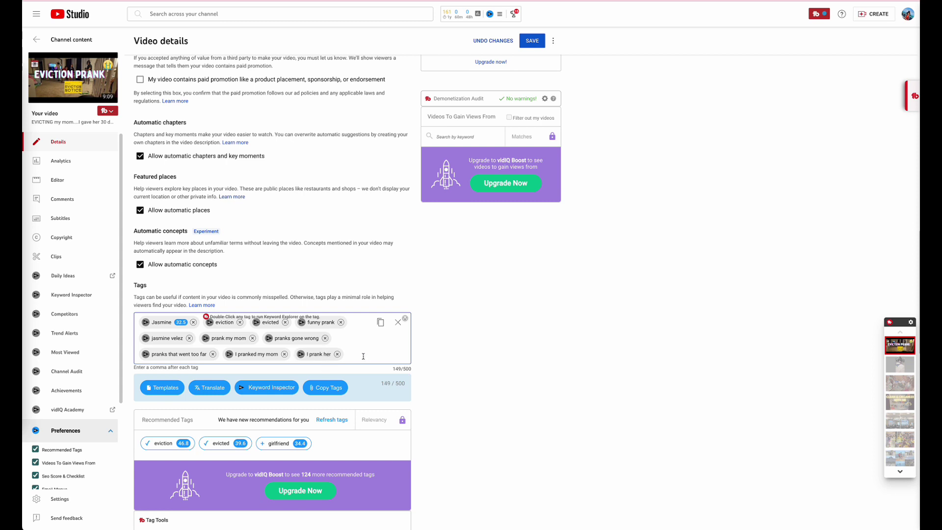
Step: Add tags funny videos 2024, youtube pranks, funny pranks in public and pranks try not to laugh
type("funny videos")
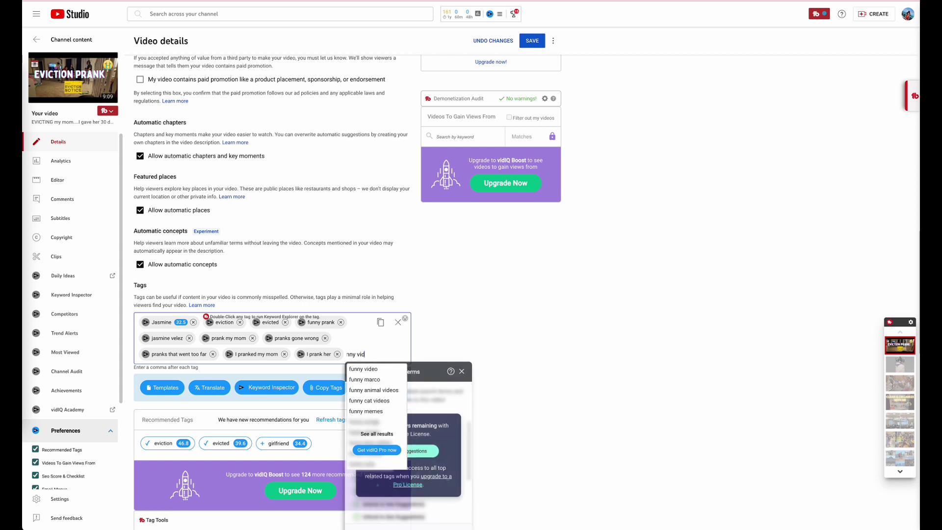
type(" 2024")
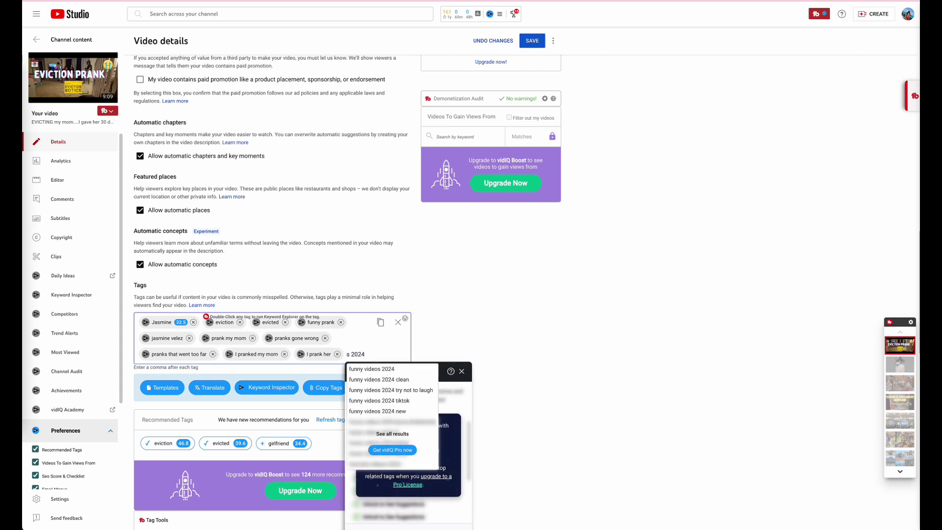
scroll(347, 292, "up", 1)
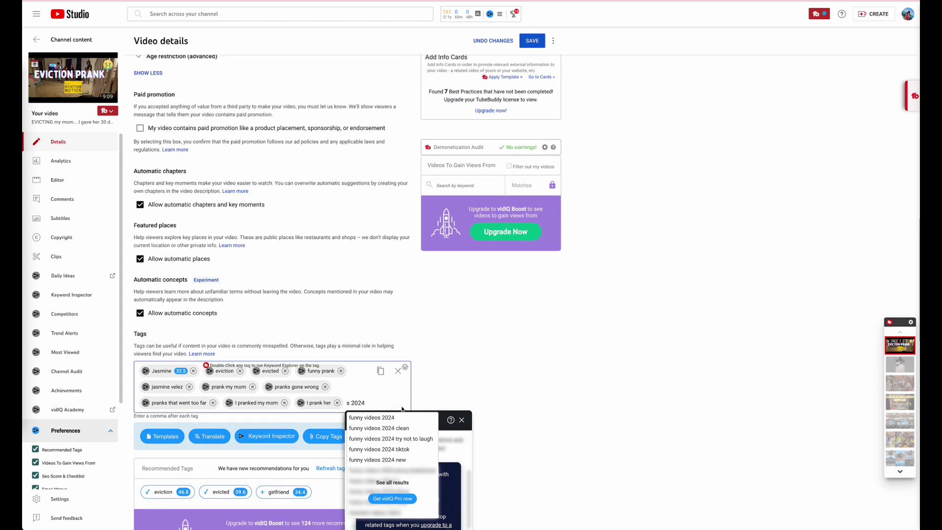
left_click(401, 418)
left_click(348, 419)
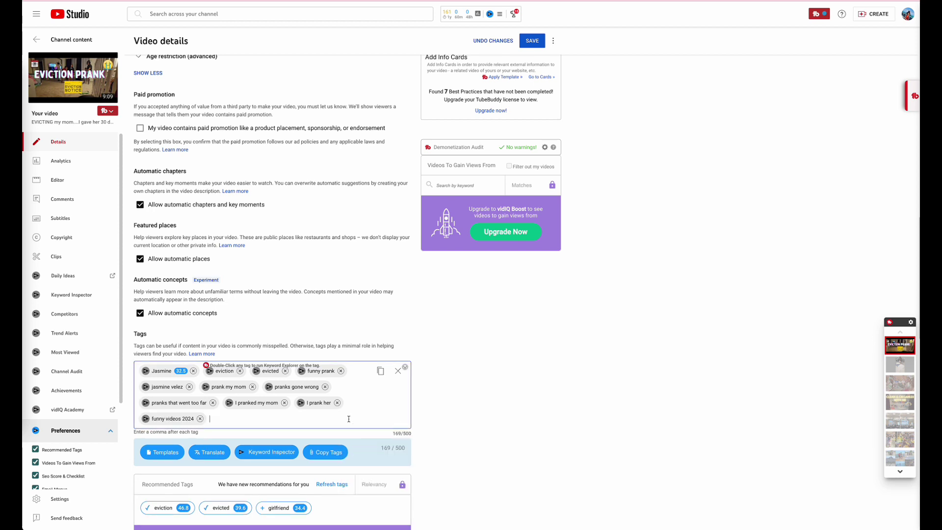
type("youtube")
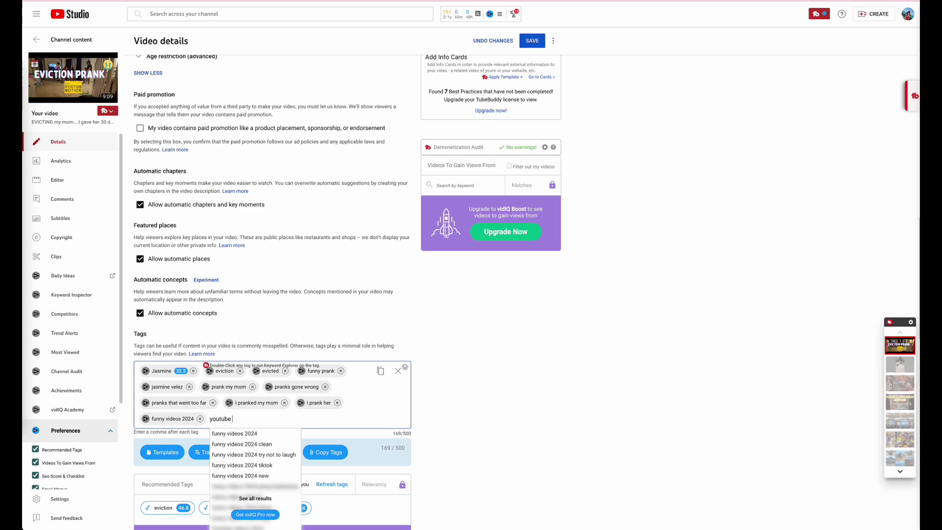
type(" pranks")
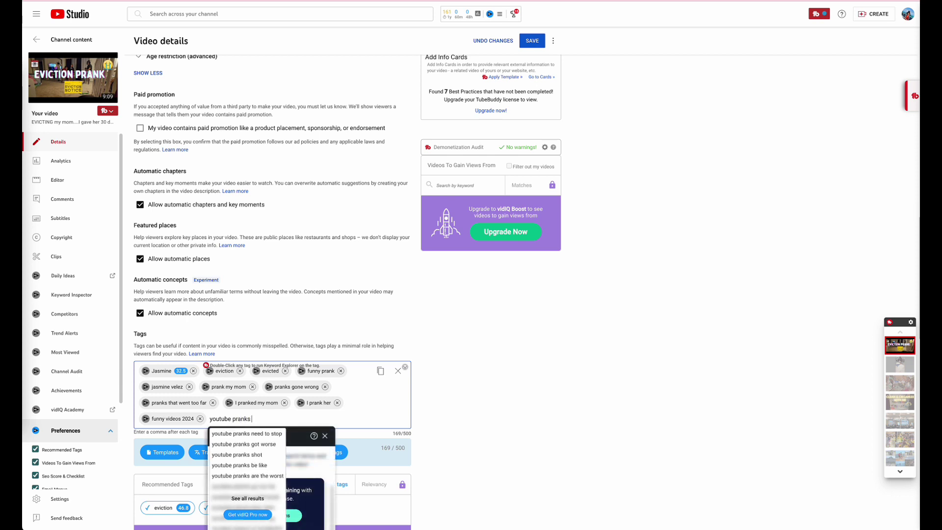
key("Return")
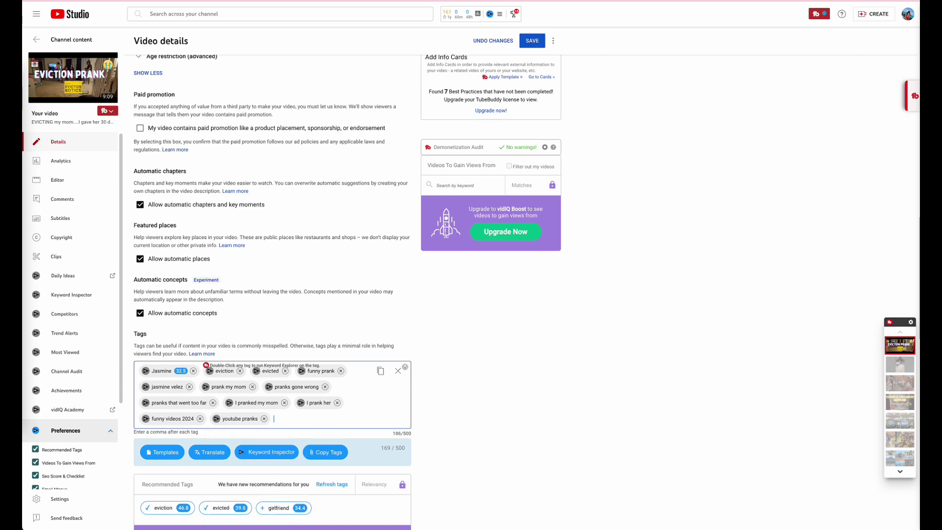
type("f")
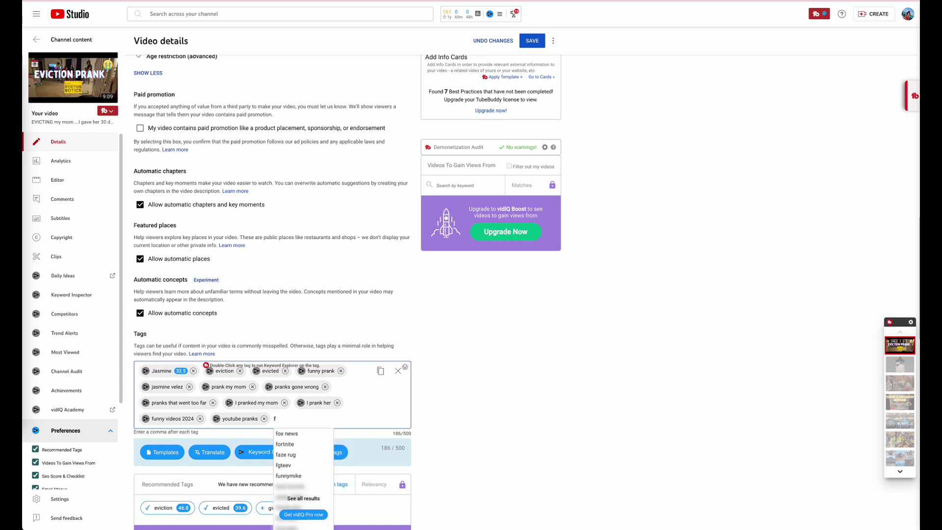
type("unny pranks in public")
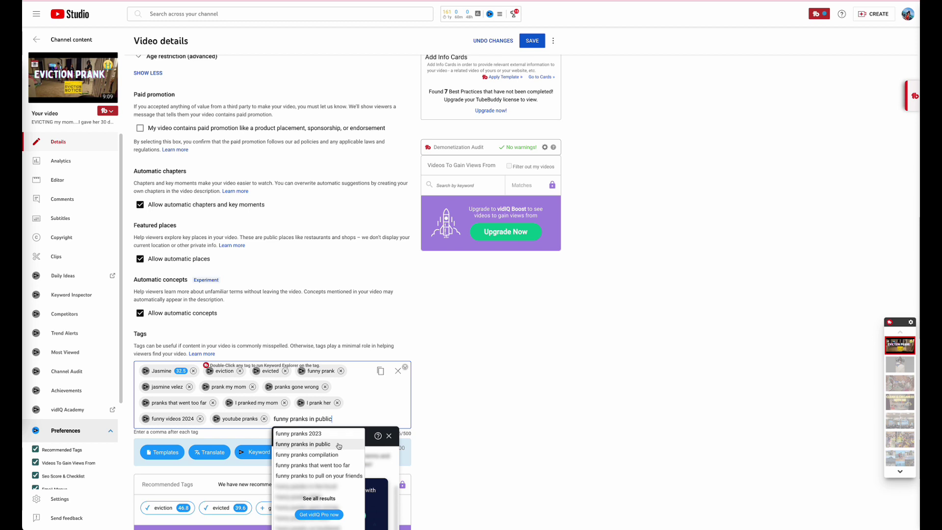
left_click(338, 444)
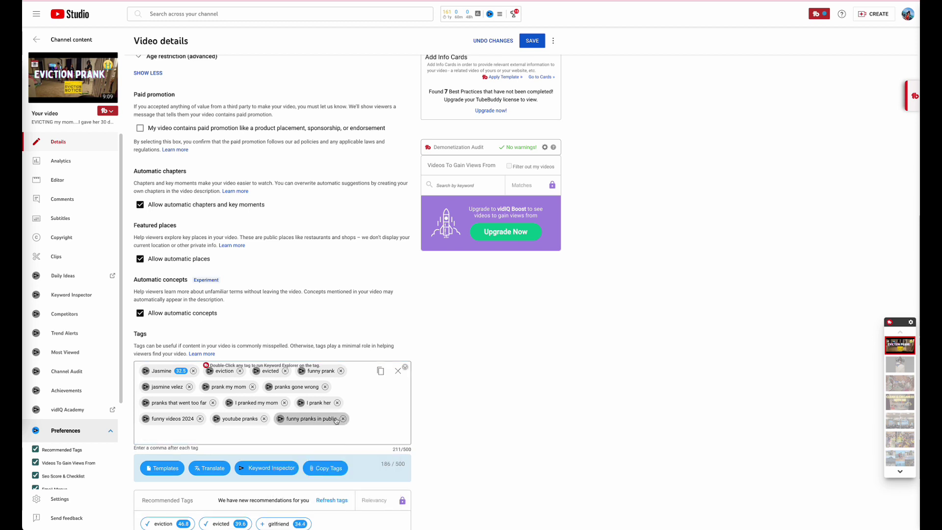
left_click(208, 436)
type("pranks")
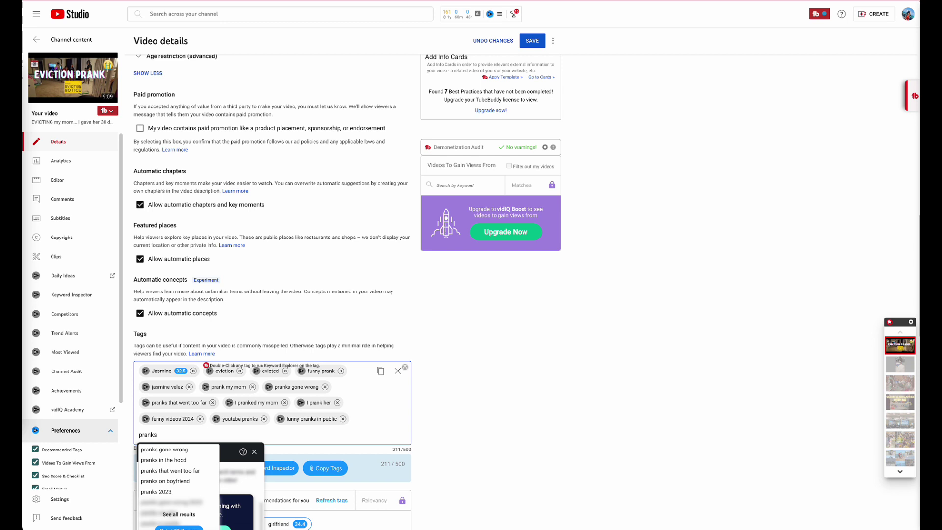
type("trylips")
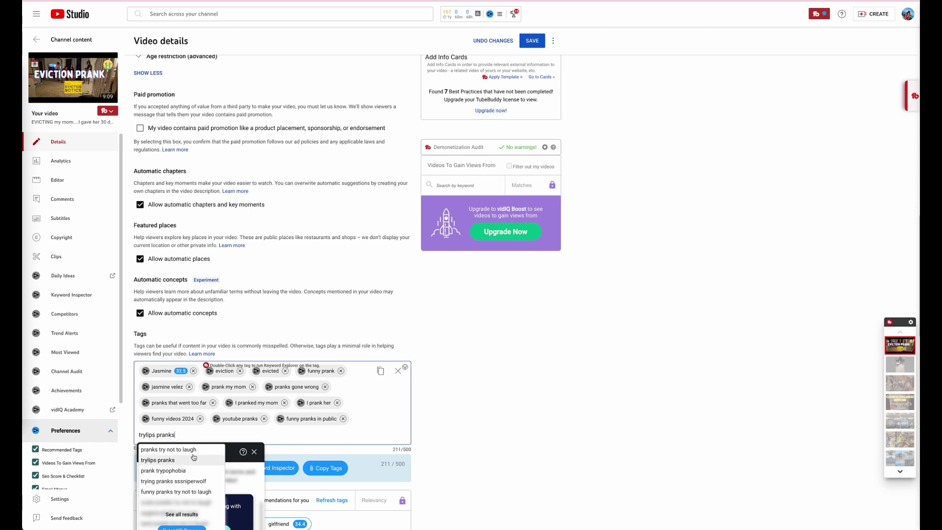
left_click(194, 450)
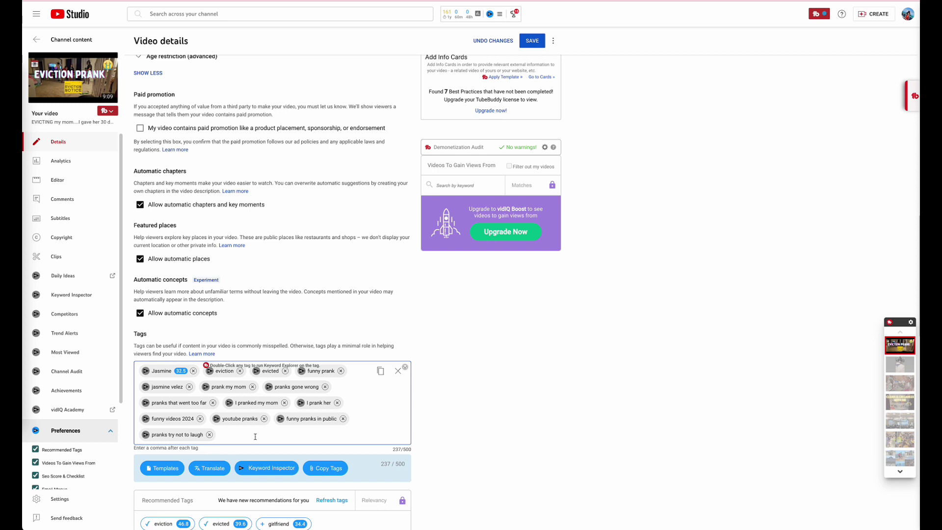
scroll(255, 436, "down", 7)
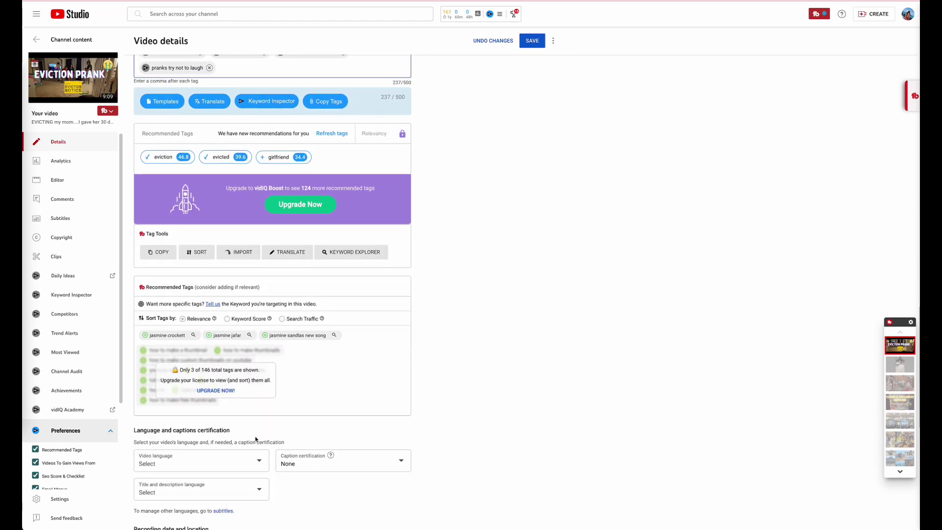
scroll(255, 439, "down", 3)
scroll(250, 360, "down", 5)
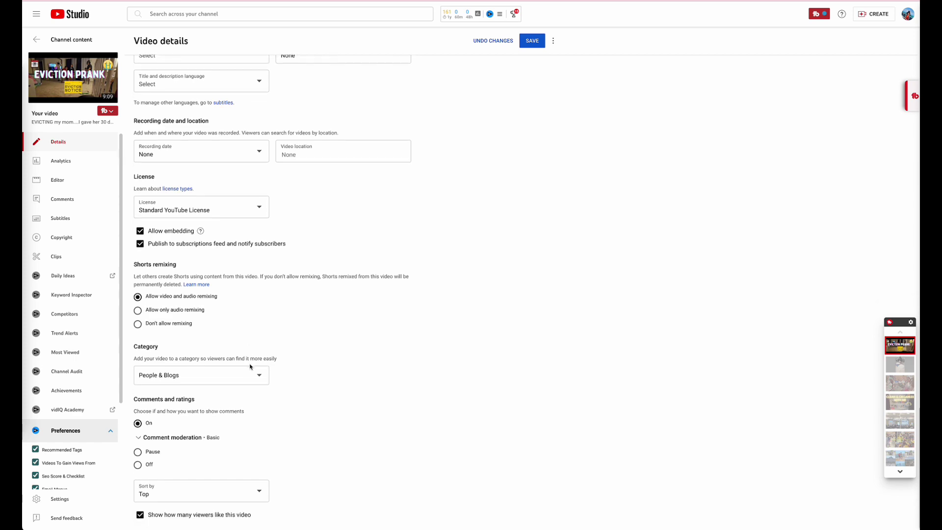
left_click(251, 373)
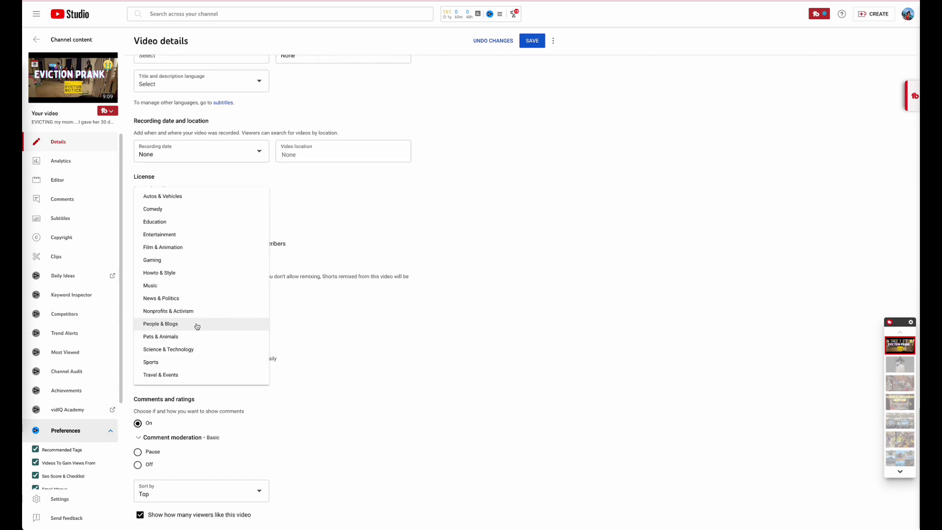
left_click(197, 327)
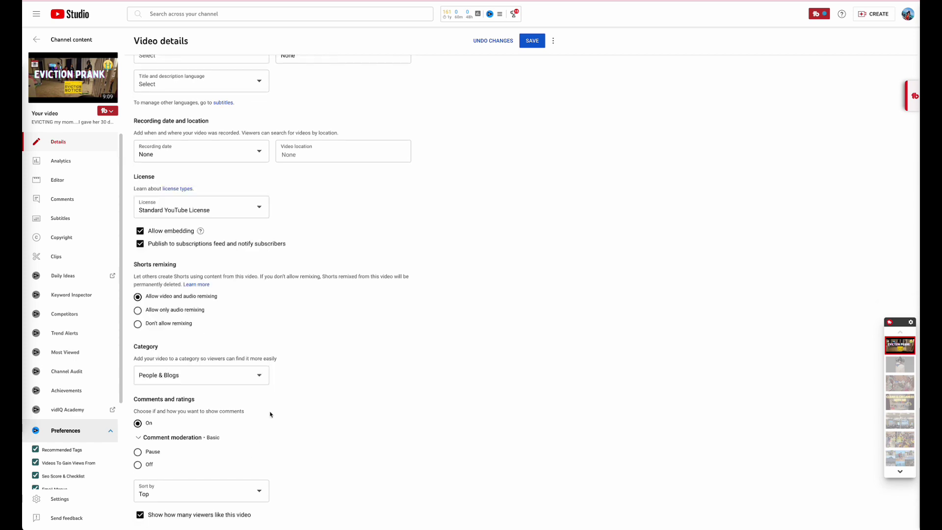
scroll(270, 415, "up", 20)
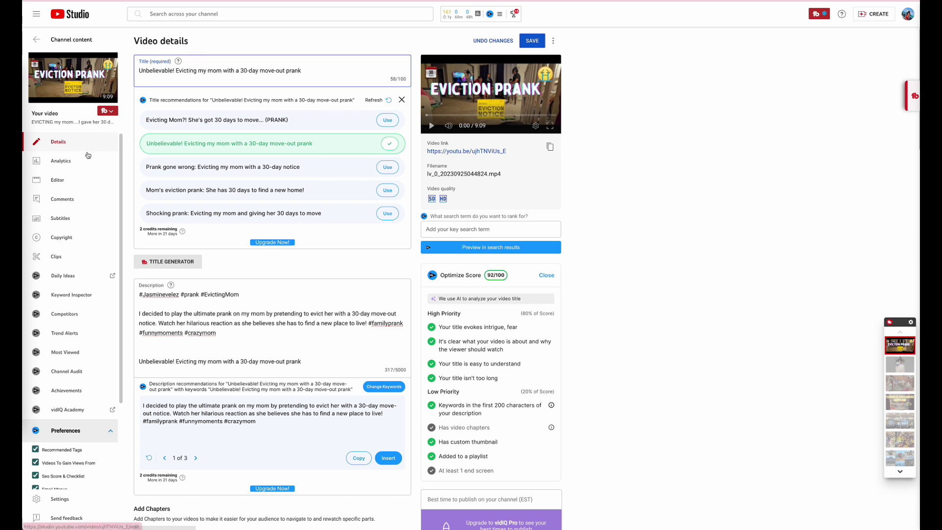
Step: Switch to the video Editor and add a Video element to the end screen
left_click(70, 181)
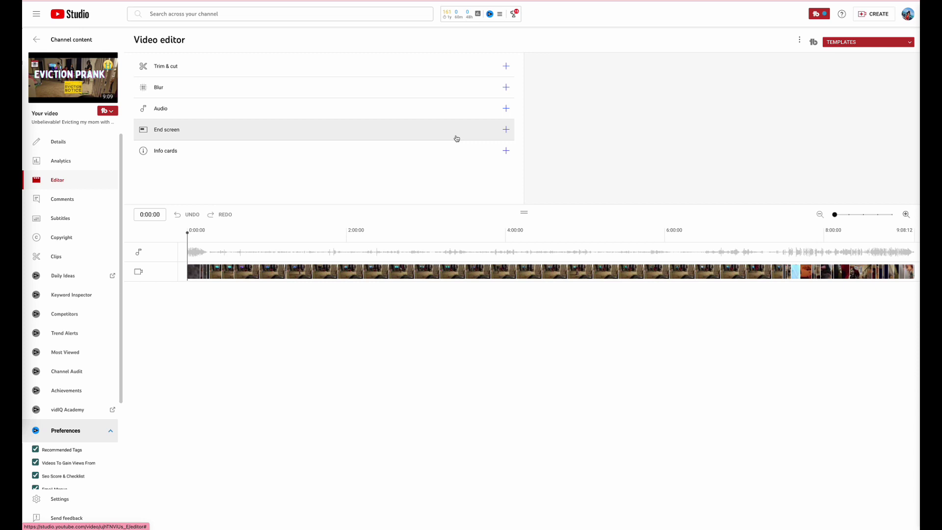
left_click(506, 130)
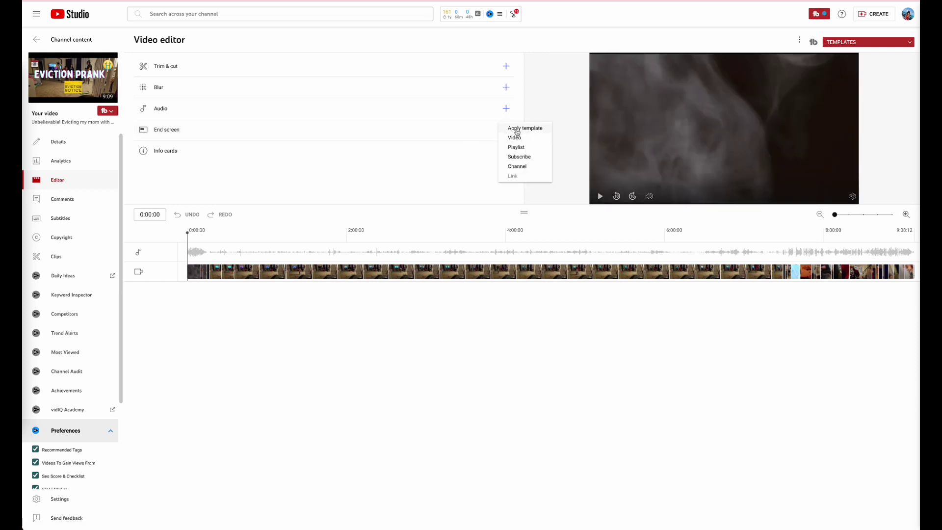
left_click(515, 138)
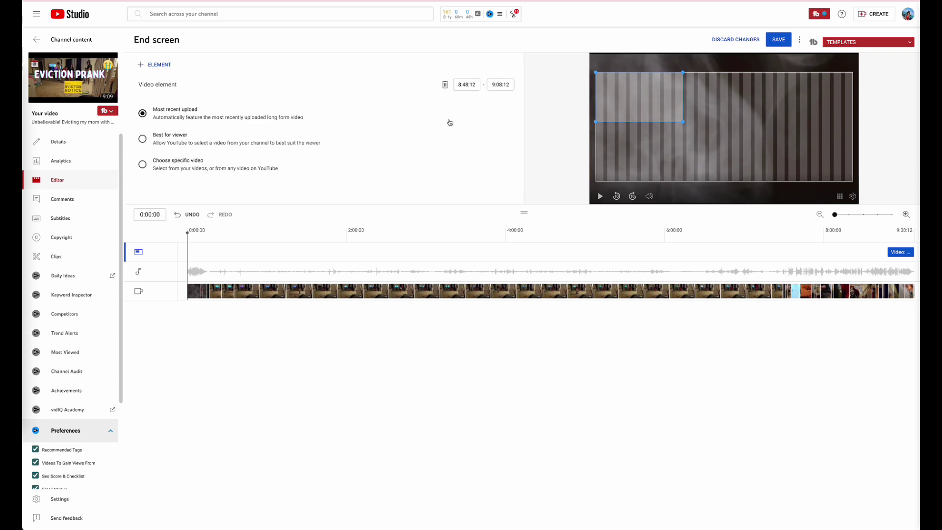
Step: Replace the lone video with the 1 video, 1 playlist, 1 subscribe layout and rearrange the elements
left_click(445, 84)
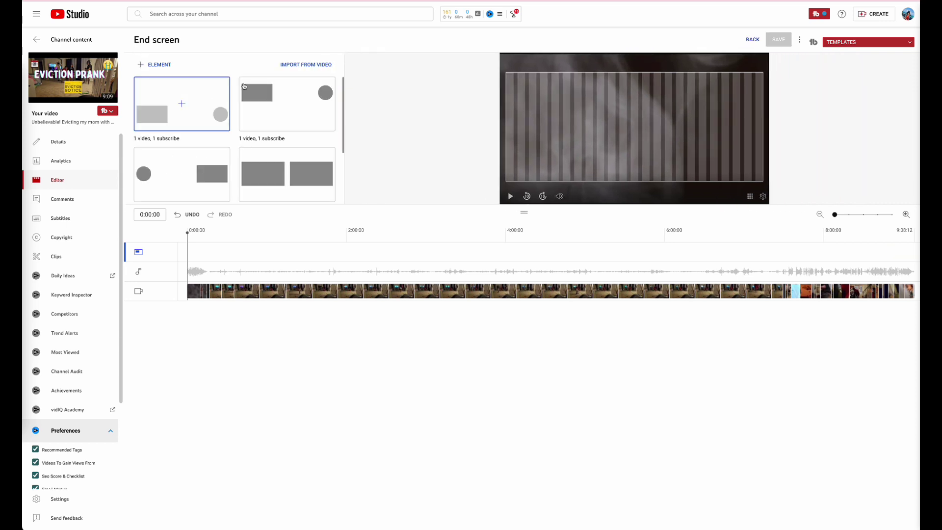
scroll(199, 136, "down", 2)
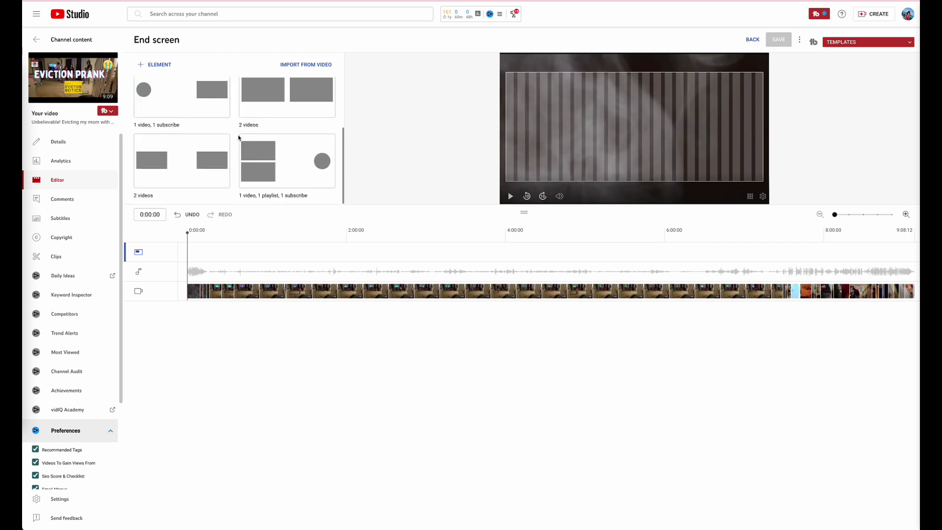
left_click(287, 173)
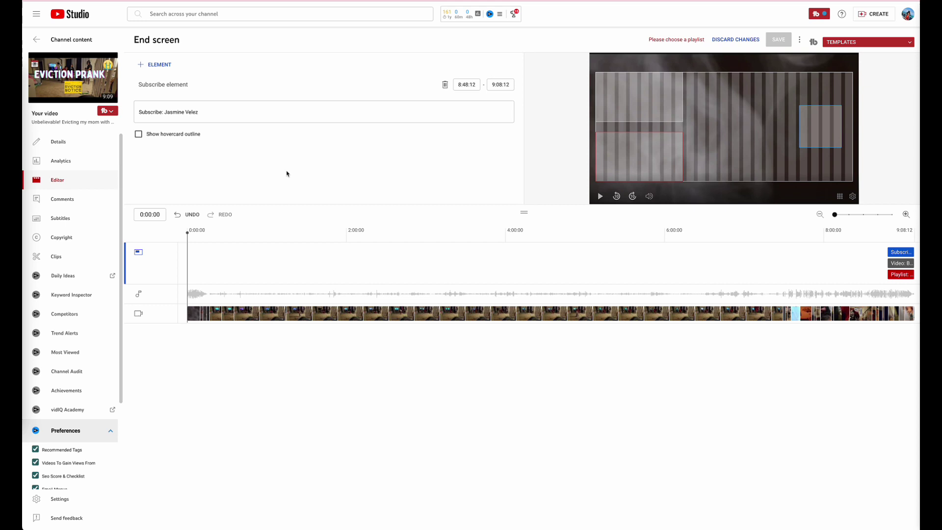
left_click_drag(807, 120, 727, 123)
left_click_drag(637, 99, 808, 126)
left_click_drag(653, 157, 661, 122)
mouse_move(742, 126)
left_mouse_down()
mouse_move(725, 129)
mouse_move(732, 122)
left_mouse_up()
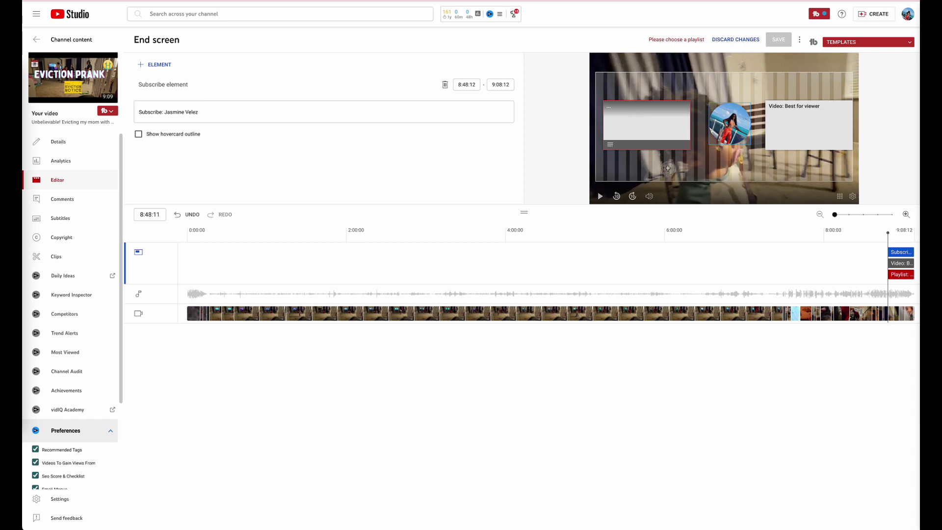
Step: Set the playlist element to the Pranks playlist and save the end screen
right_click(667, 169)
left_click(656, 126)
left_click(660, 130)
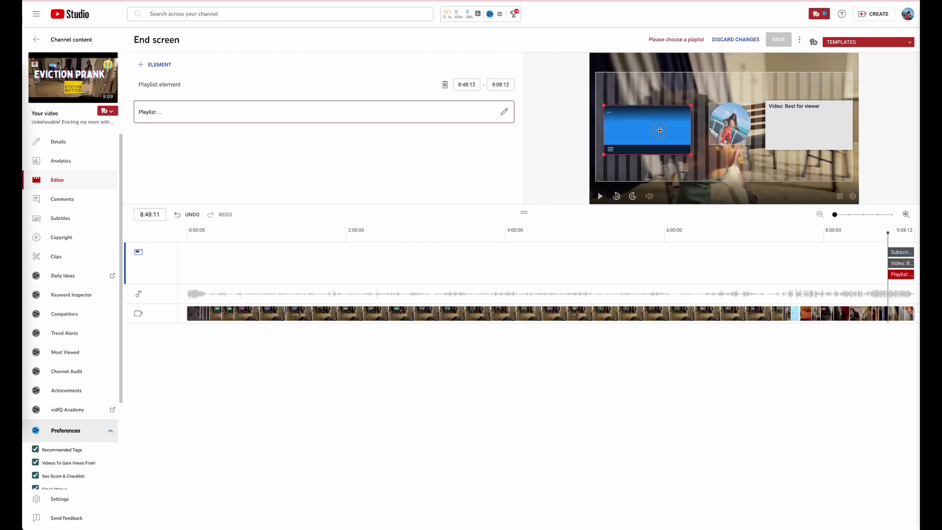
left_click_drag(660, 131, 660, 128)
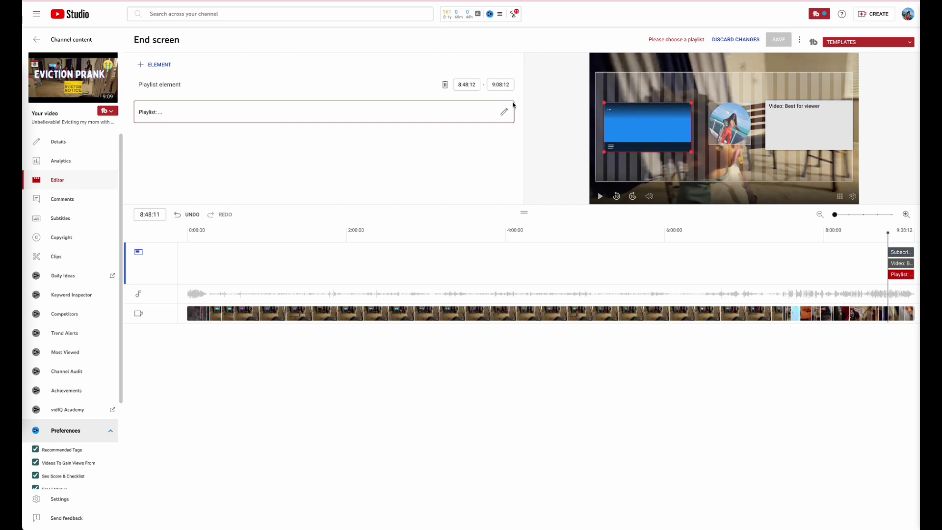
left_click(504, 112)
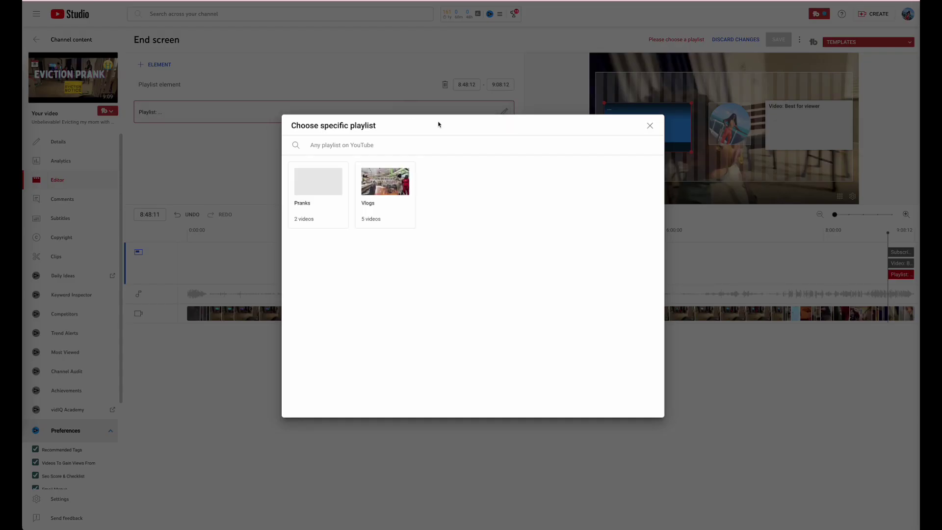
left_click(342, 197)
left_click(785, 128)
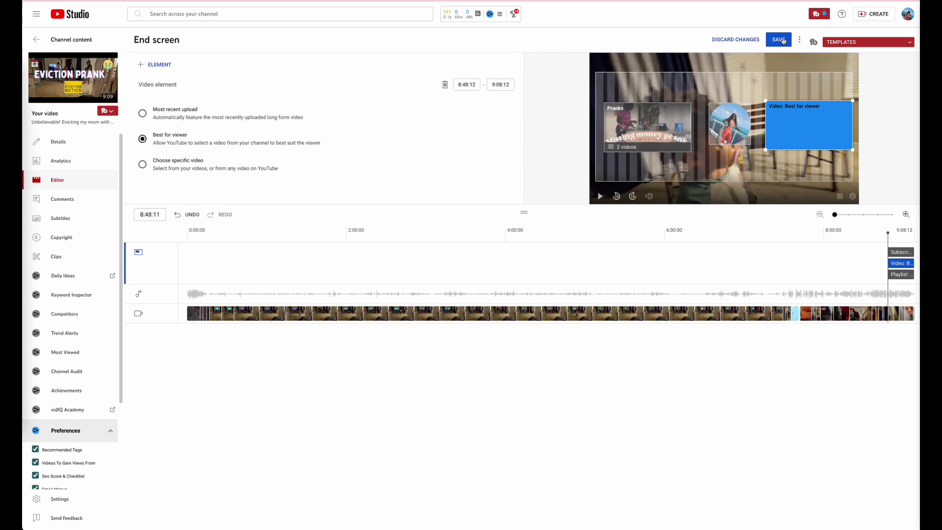
left_click(780, 40)
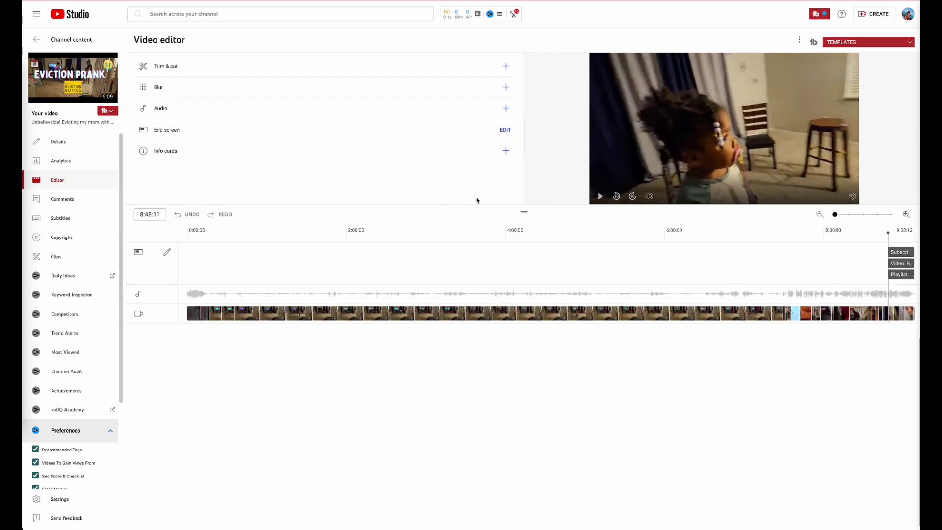
Step: Add a playlist info card for Vlogs, position it on the timeline, and save
left_click(163, 150)
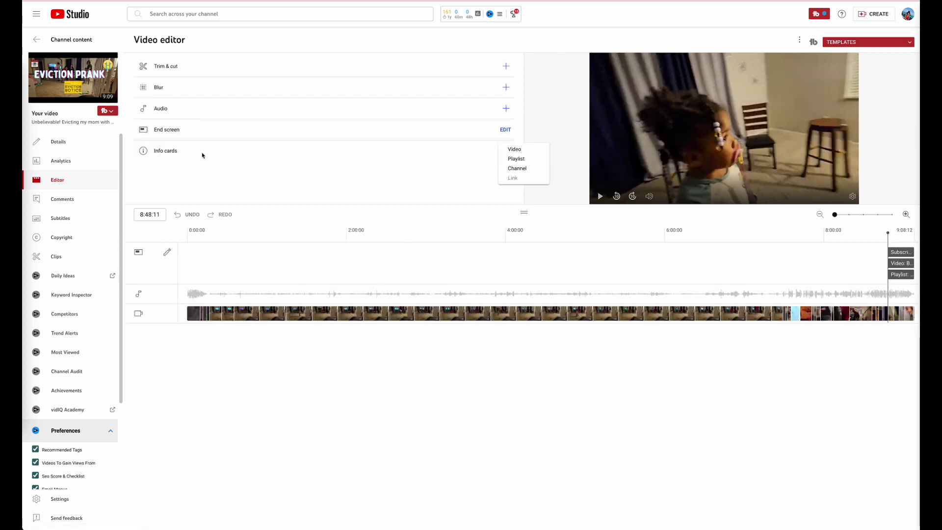
left_click(527, 163)
left_click(384, 195)
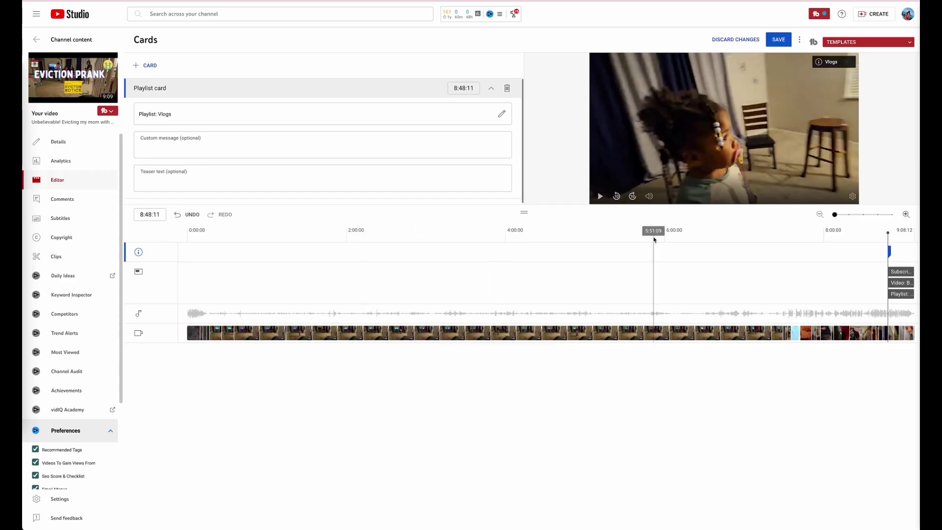
left_click(507, 235)
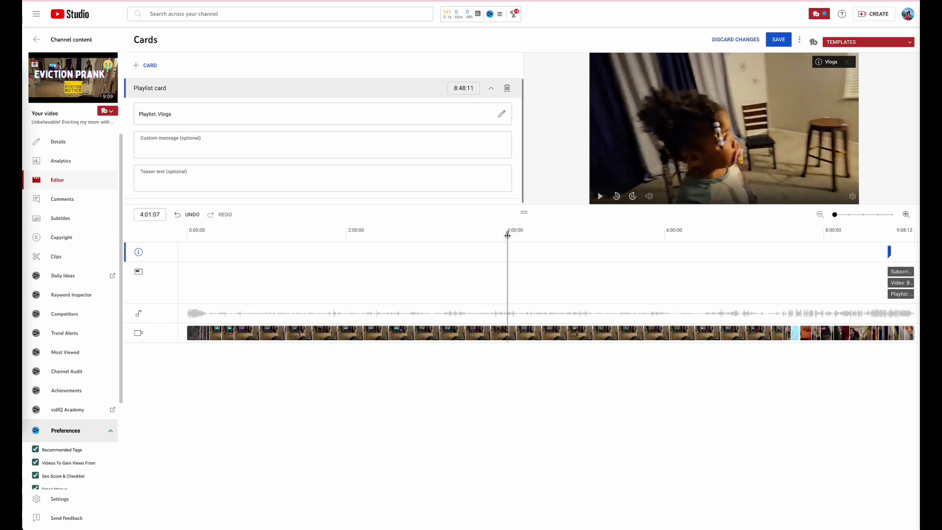
left_click_drag(508, 235, 505, 235)
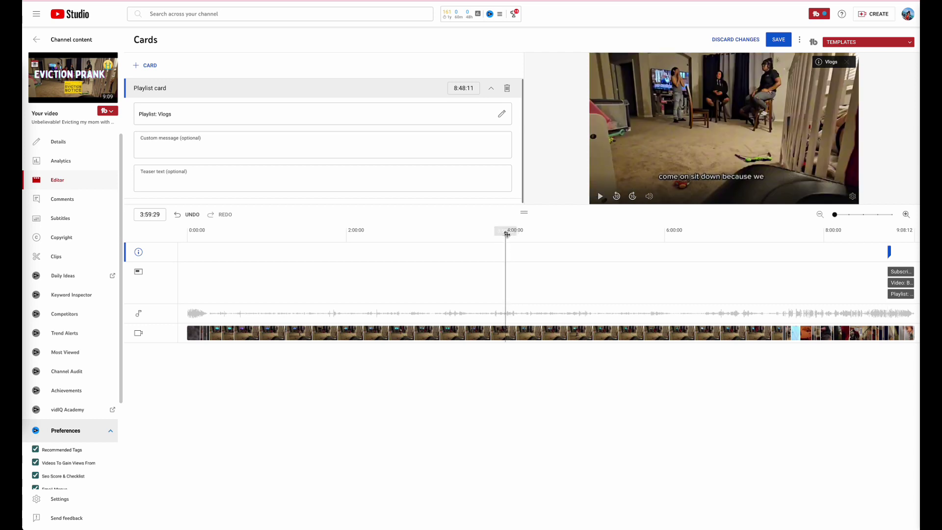
left_click(778, 41)
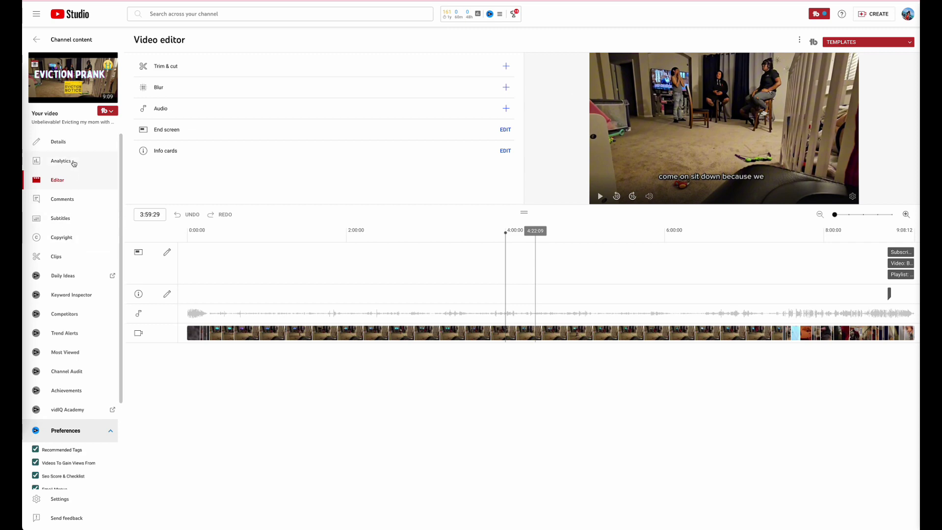
Step: Review the channel's Audience analytics, then go back to the Channel content list
left_click(58, 142)
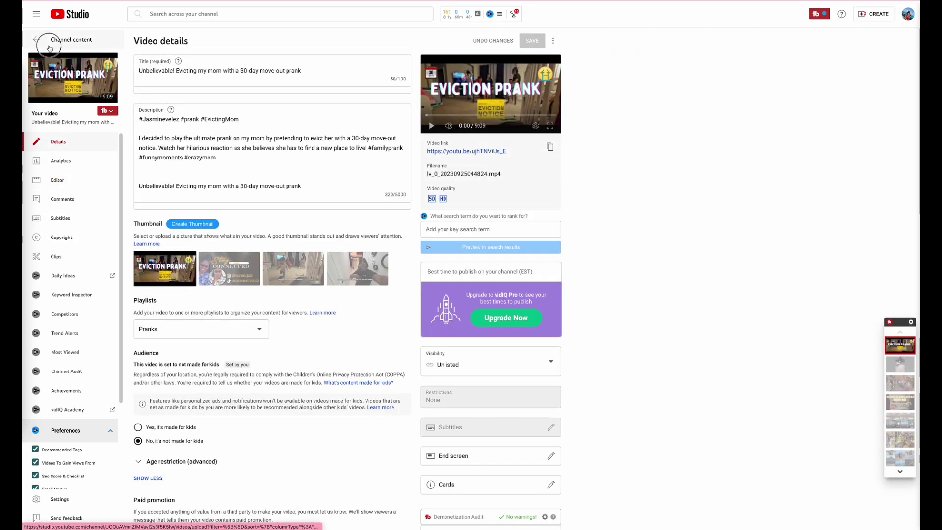
left_click(54, 40)
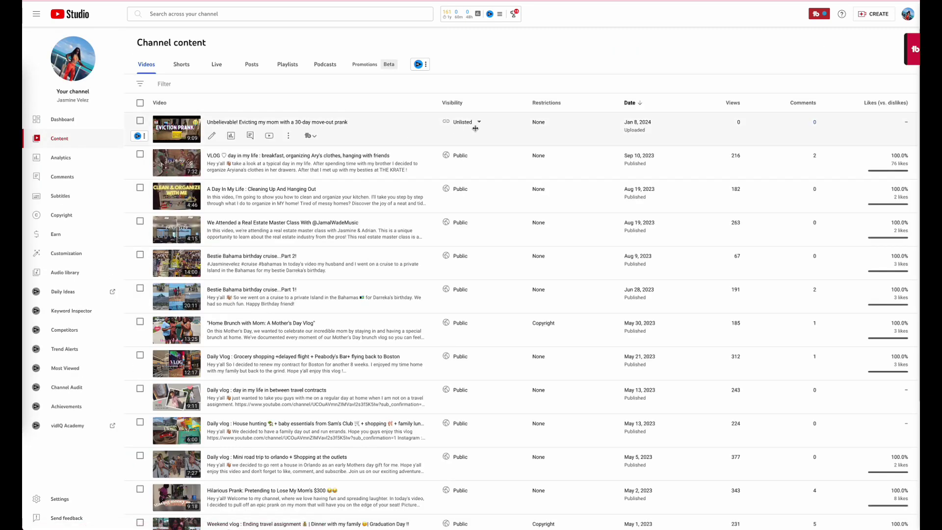
left_click(89, 160)
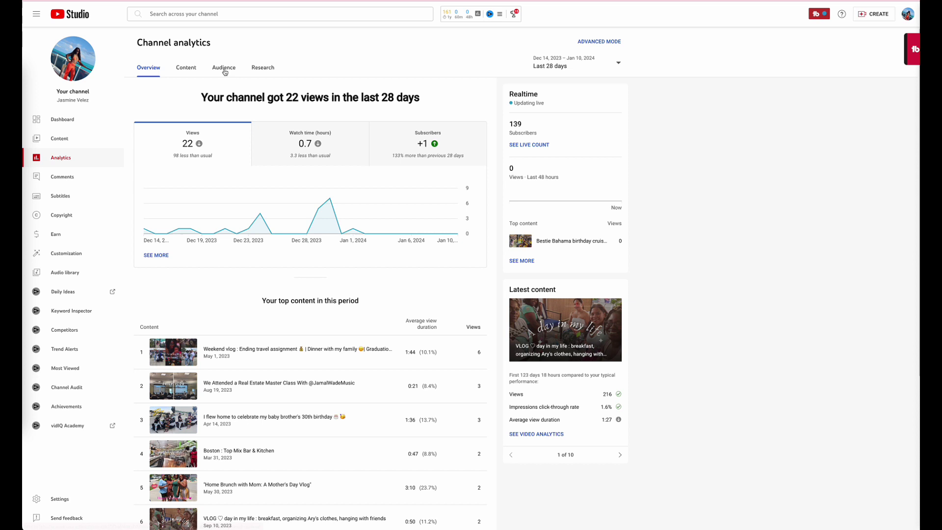
left_click(224, 69)
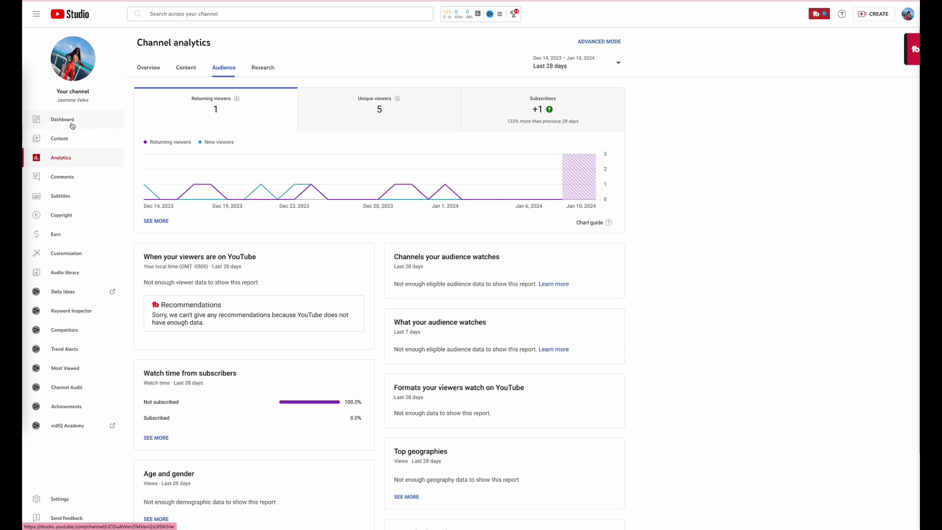
left_click(68, 140)
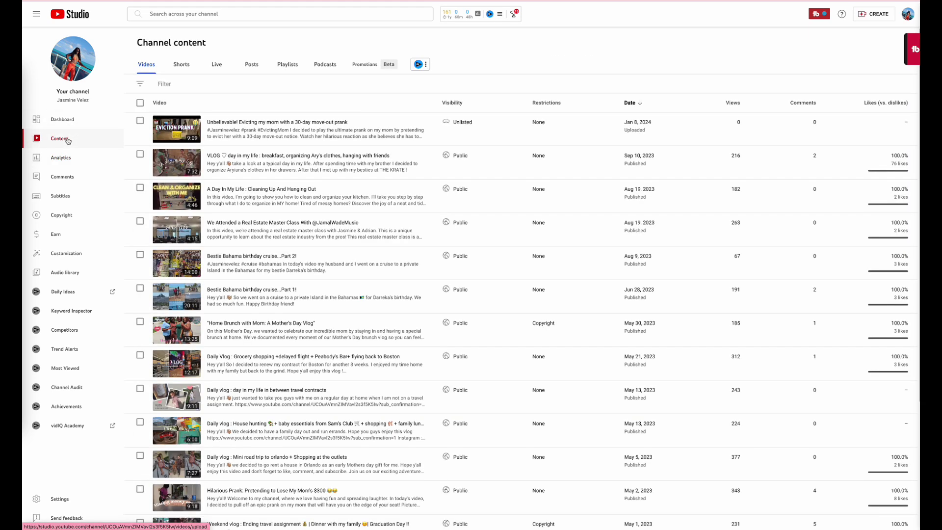
Step: Switch the prank video's visibility to Schedule with a publish date of Jan 11, 2024
left_click(470, 124)
left_click(503, 224)
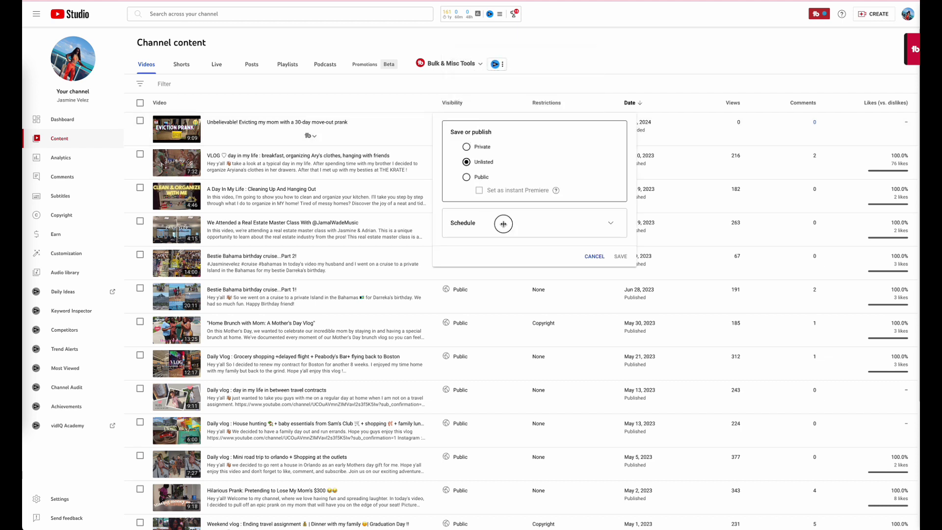
left_click(610, 224)
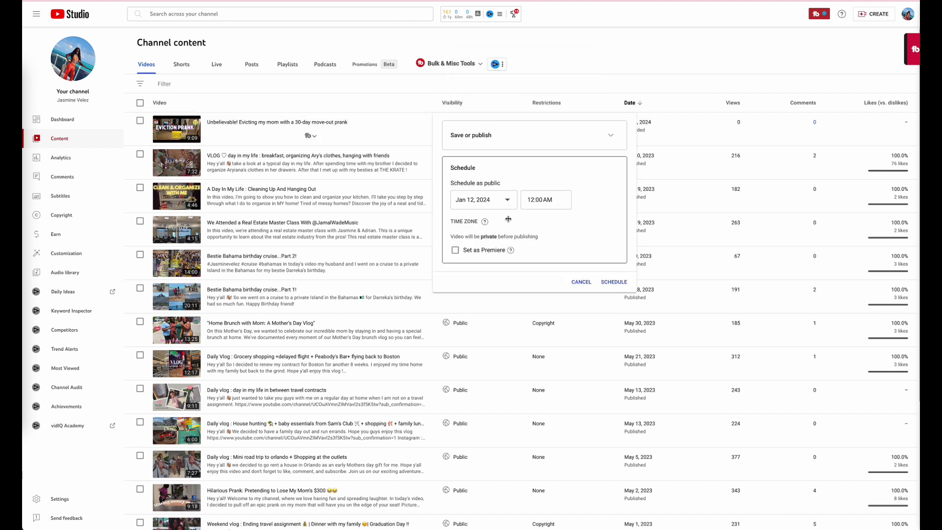
left_click(507, 200)
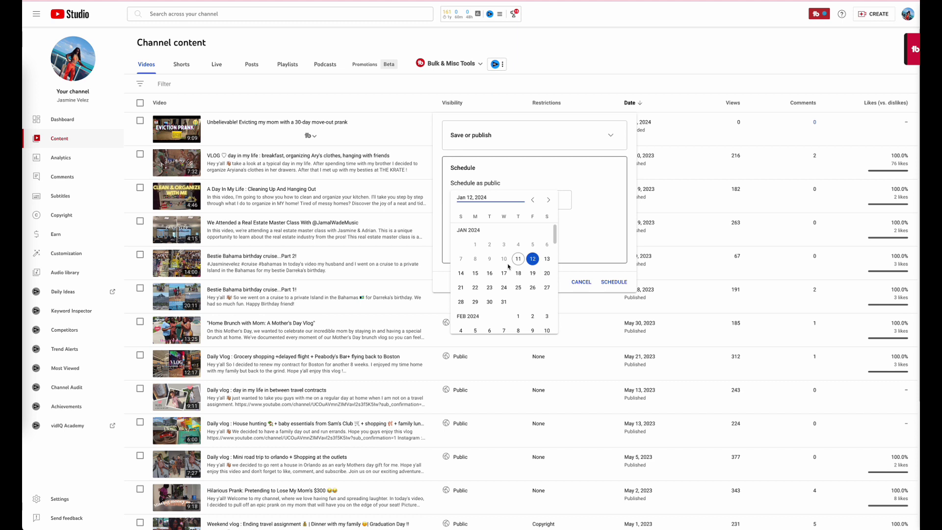
left_click(523, 258)
left_click(515, 205)
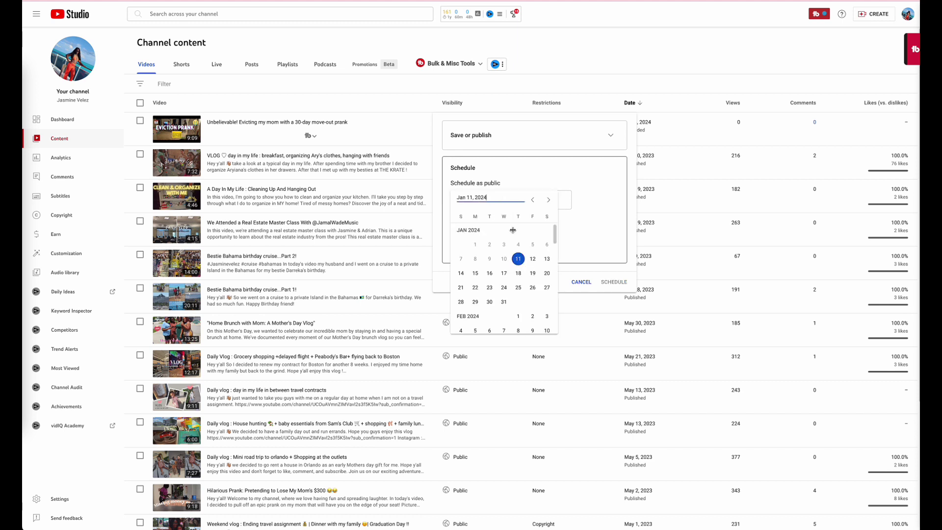
left_click(518, 259)
Step: Set the scheduled publish time to 8:10 PM
left_click(538, 200)
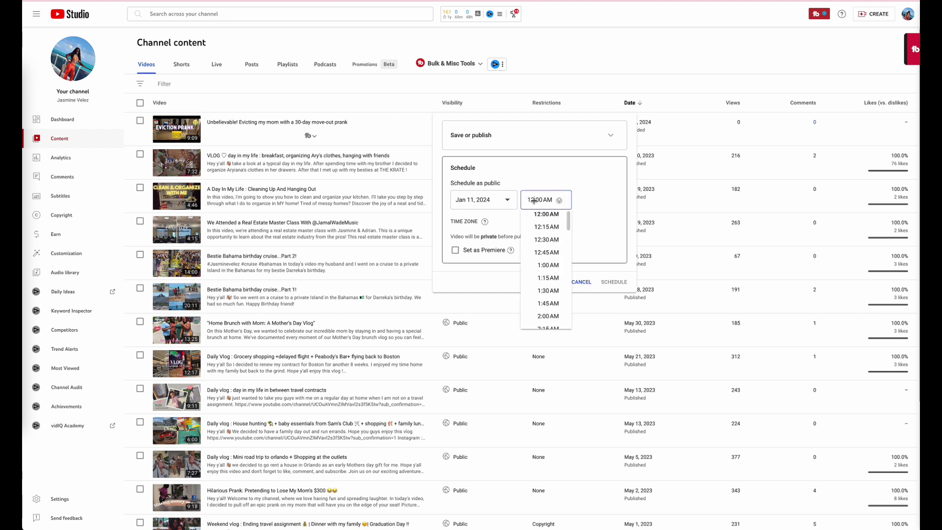
scroll(542, 271, "down", 6)
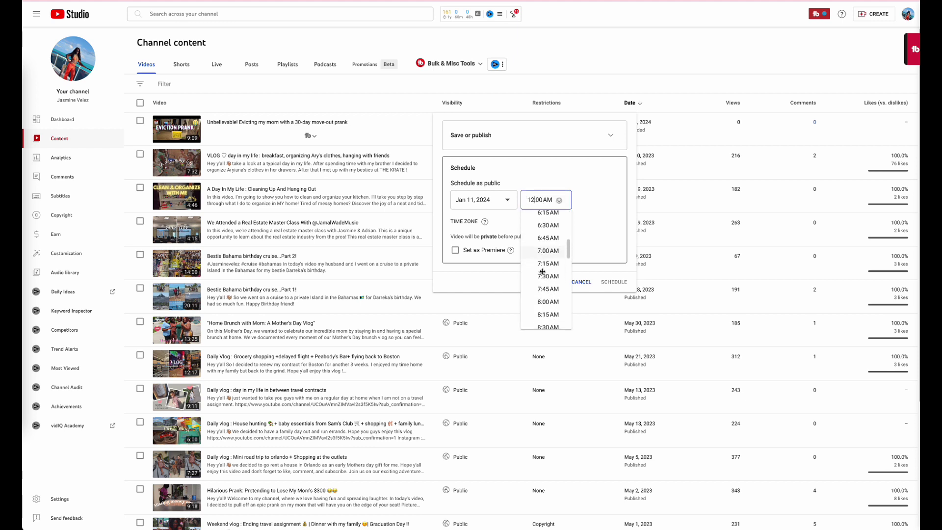
scroll(544, 275, "down", 4)
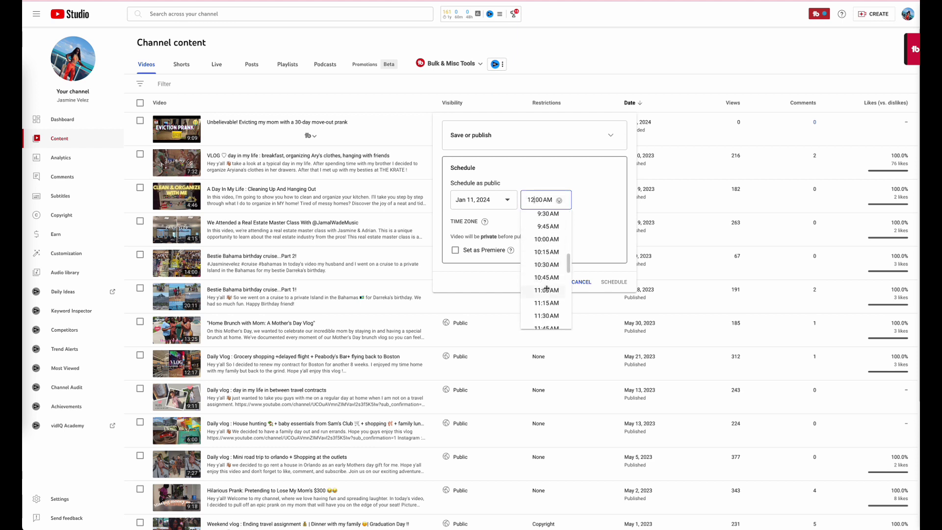
scroll(546, 288, "down", 6)
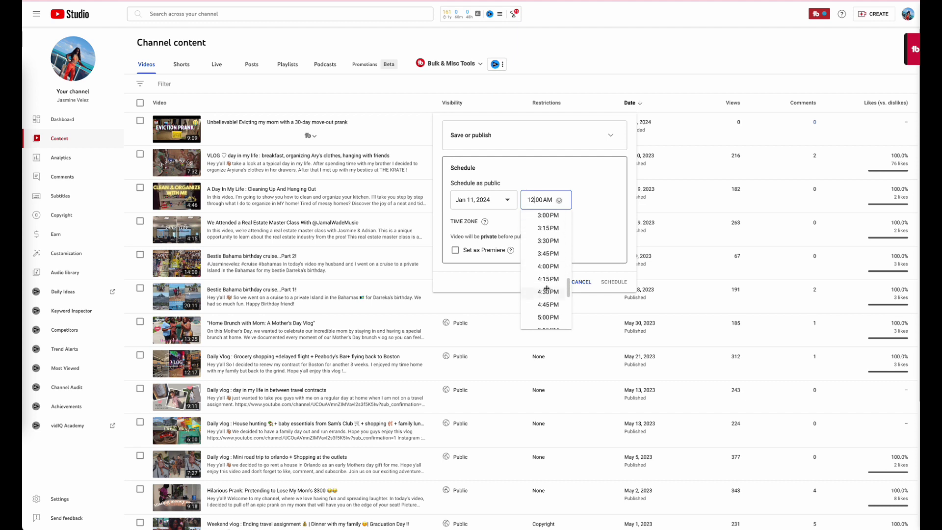
scroll(547, 289, "down", 2)
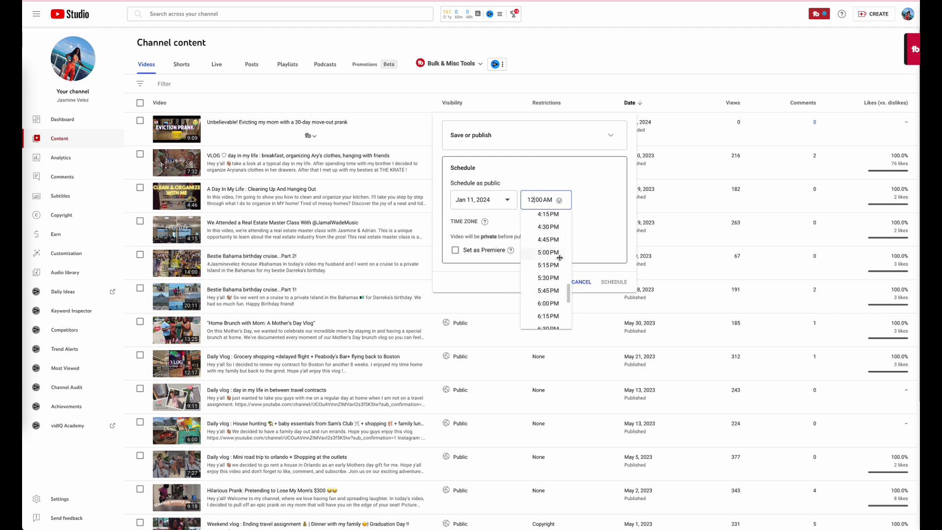
scroll(554, 256, "down", 4)
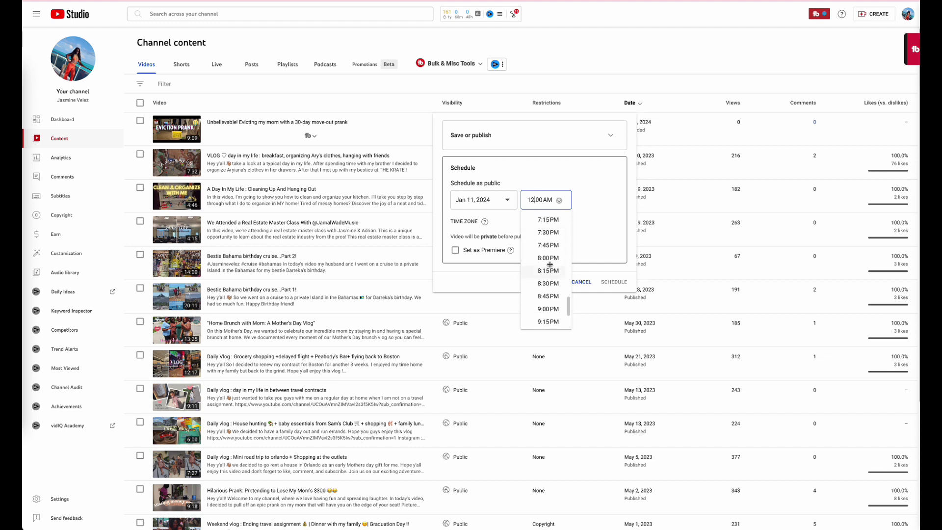
scroll(550, 267, "down", 2)
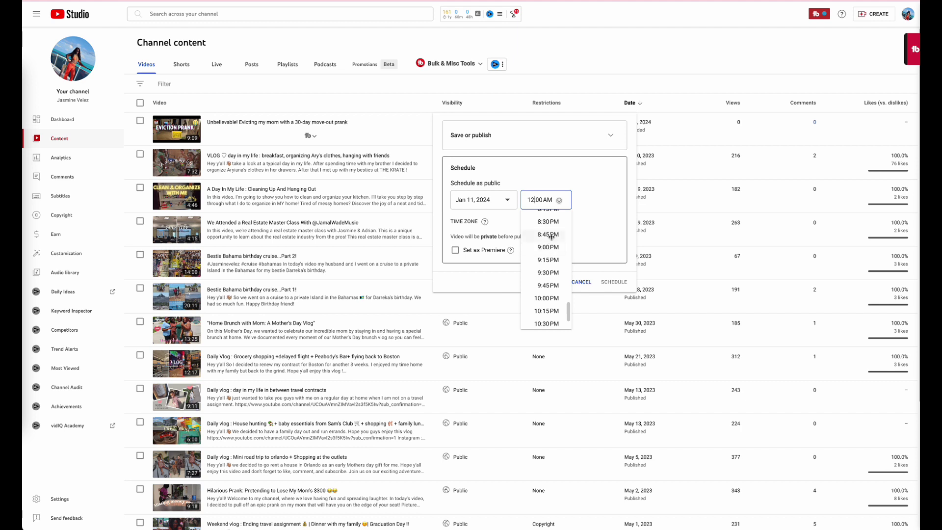
scroll(549, 240, "up", 1)
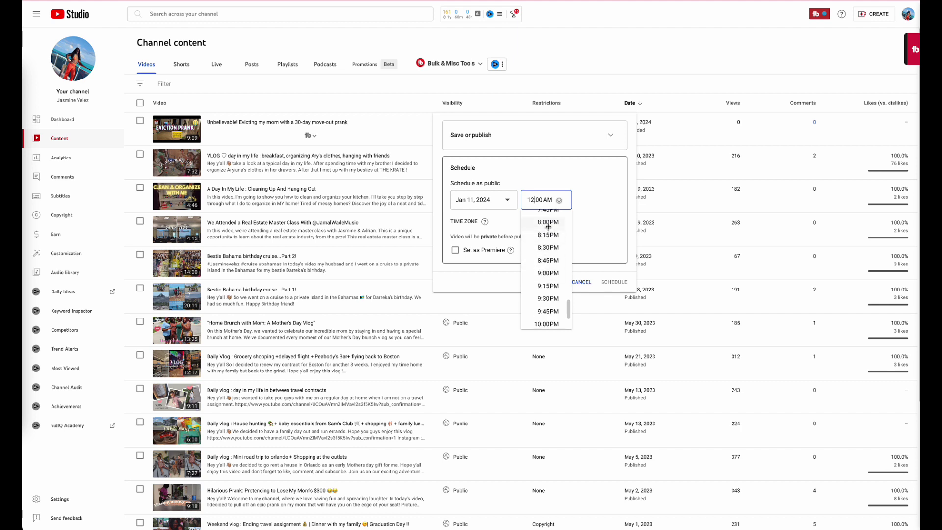
left_click(548, 234)
left_click(539, 200)
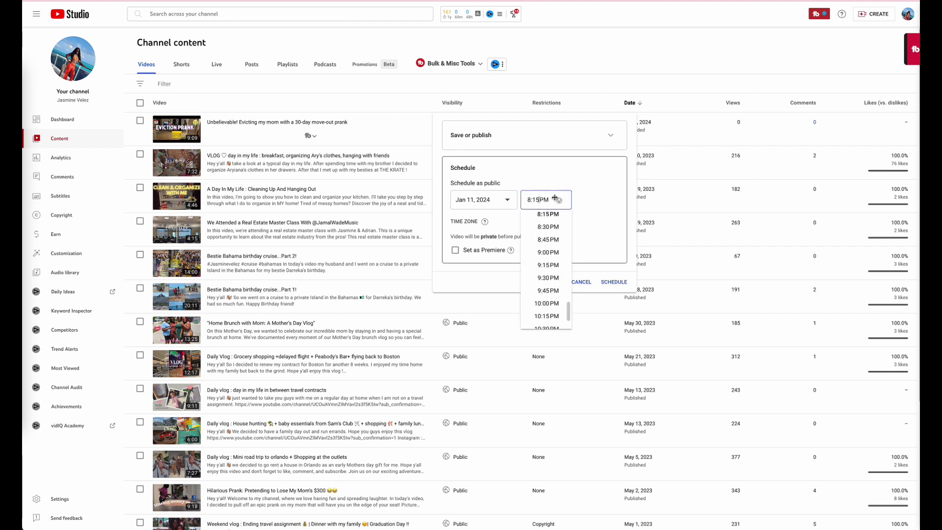
key("BackSpace")
key("BackSpace")
type("10")
left_click(589, 259)
left_click(608, 275)
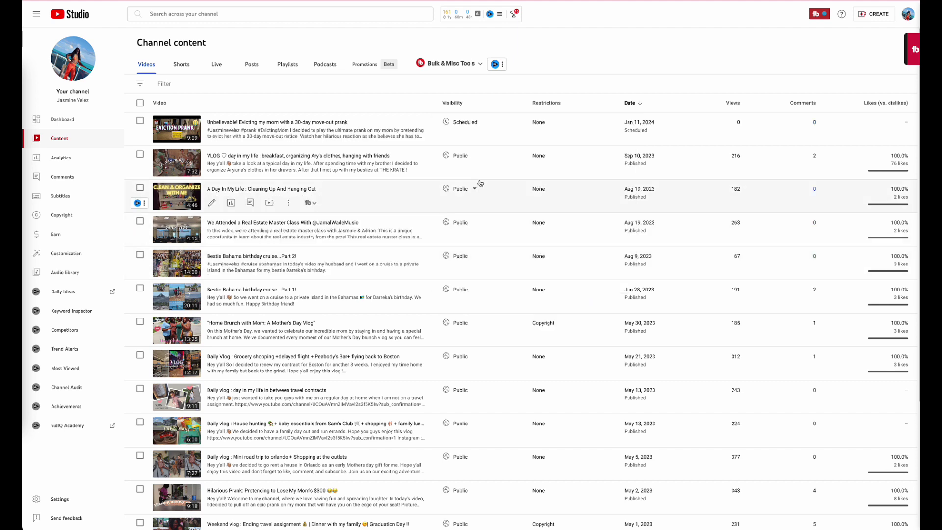